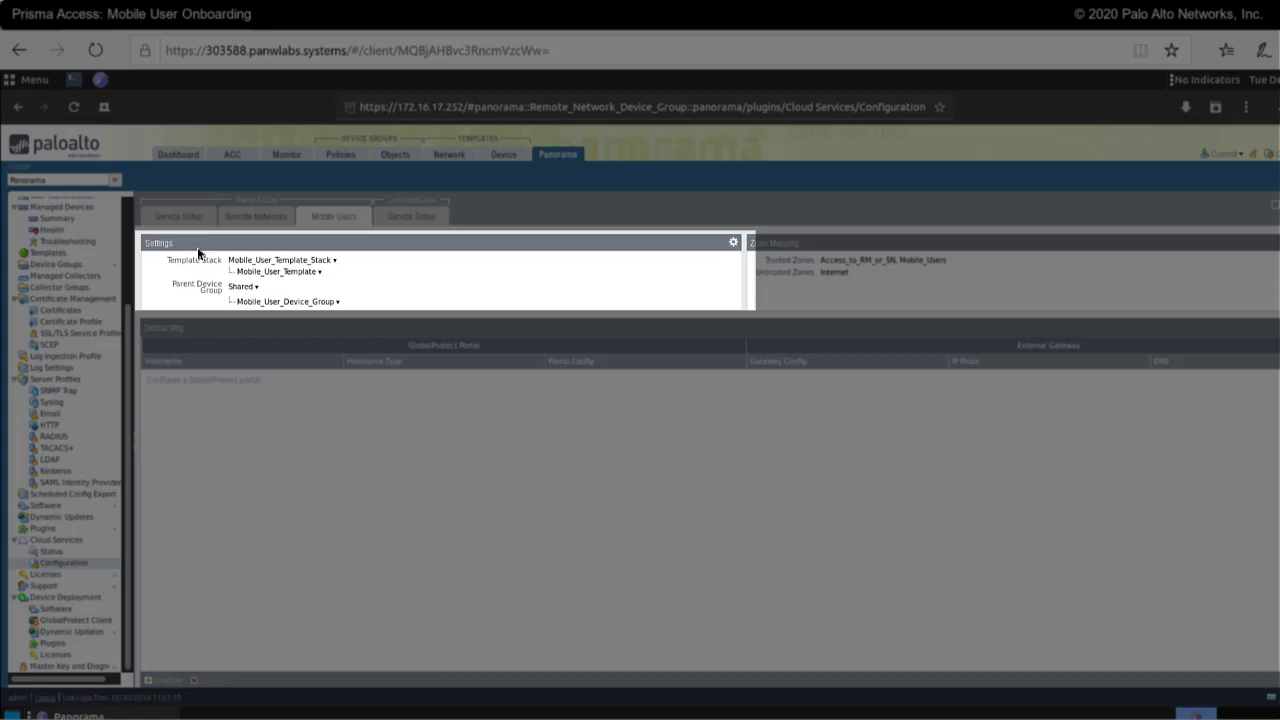
Review the mobile user template stack and device group settings and the zone mapping, closing both without changes
{"action": "left_click", "coordinate": [736, 243]}
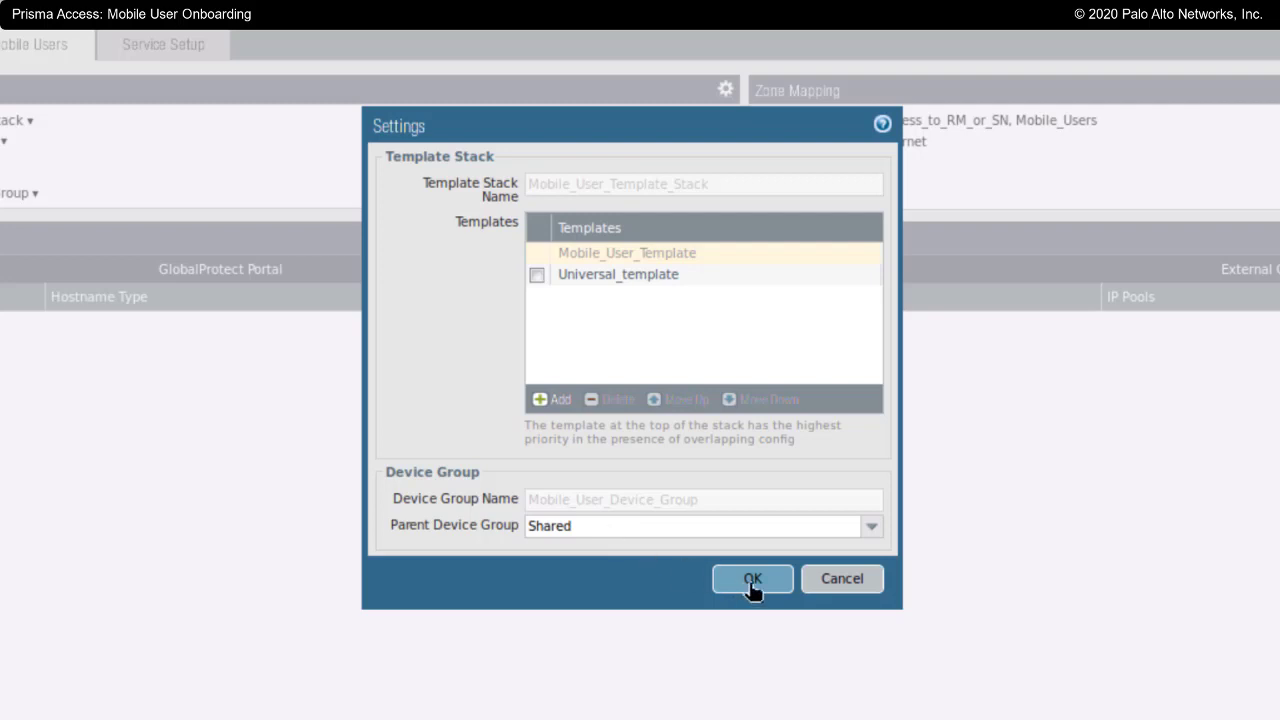
{"action": "left_click", "coordinate": [857, 585]}
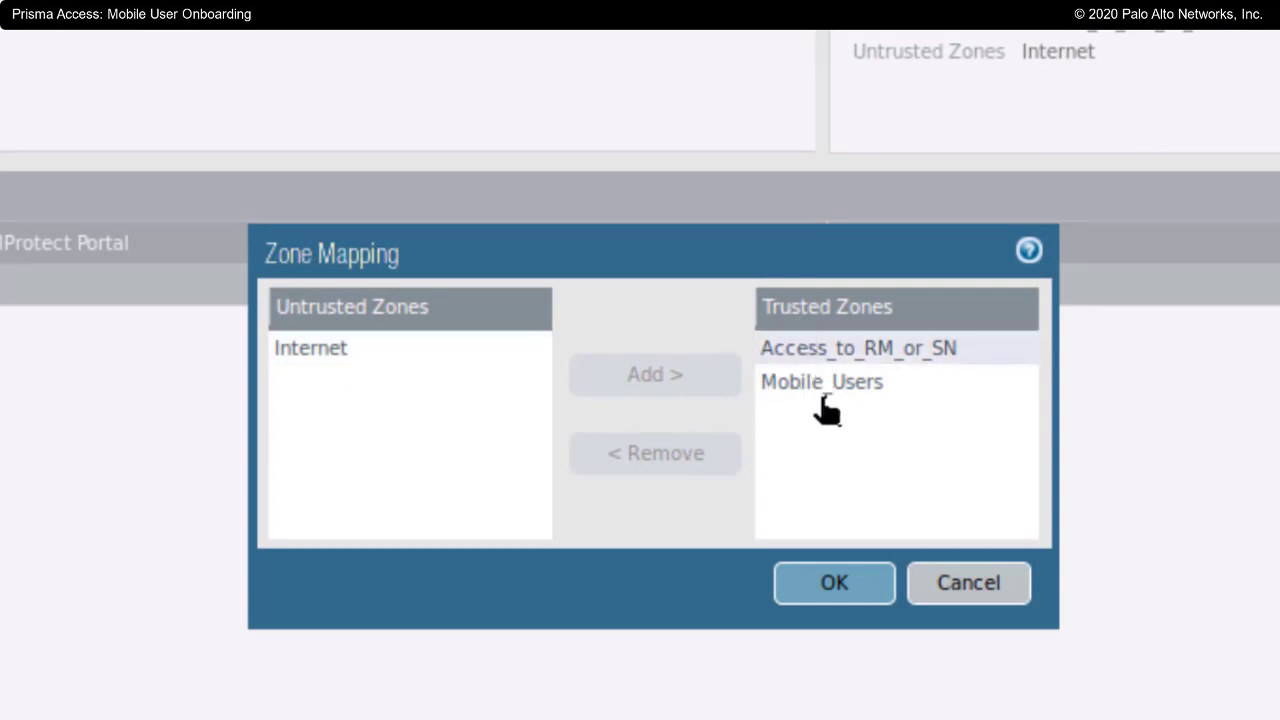
{"action": "left_click", "coordinate": [984, 594]}
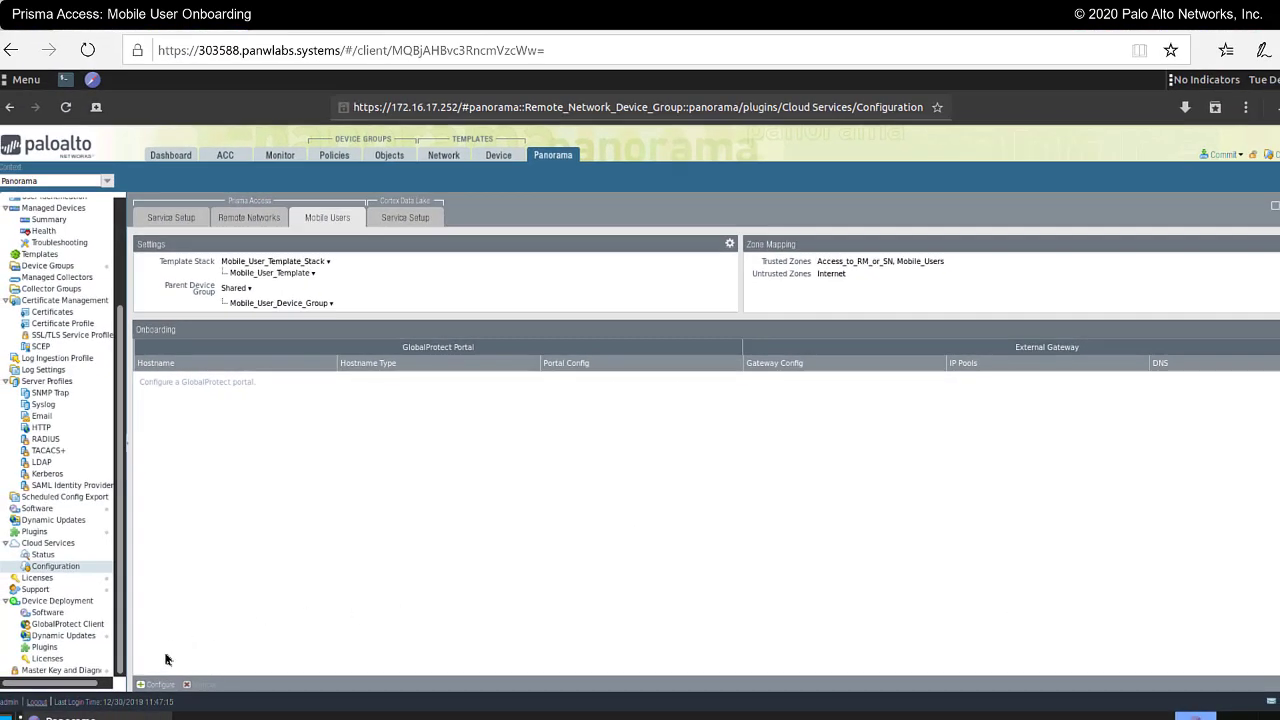
Start configuring mobile user onboarding with the portal name type Use Default Domain, after checking the company domain option
{"action": "left_click", "coordinate": [158, 685]}
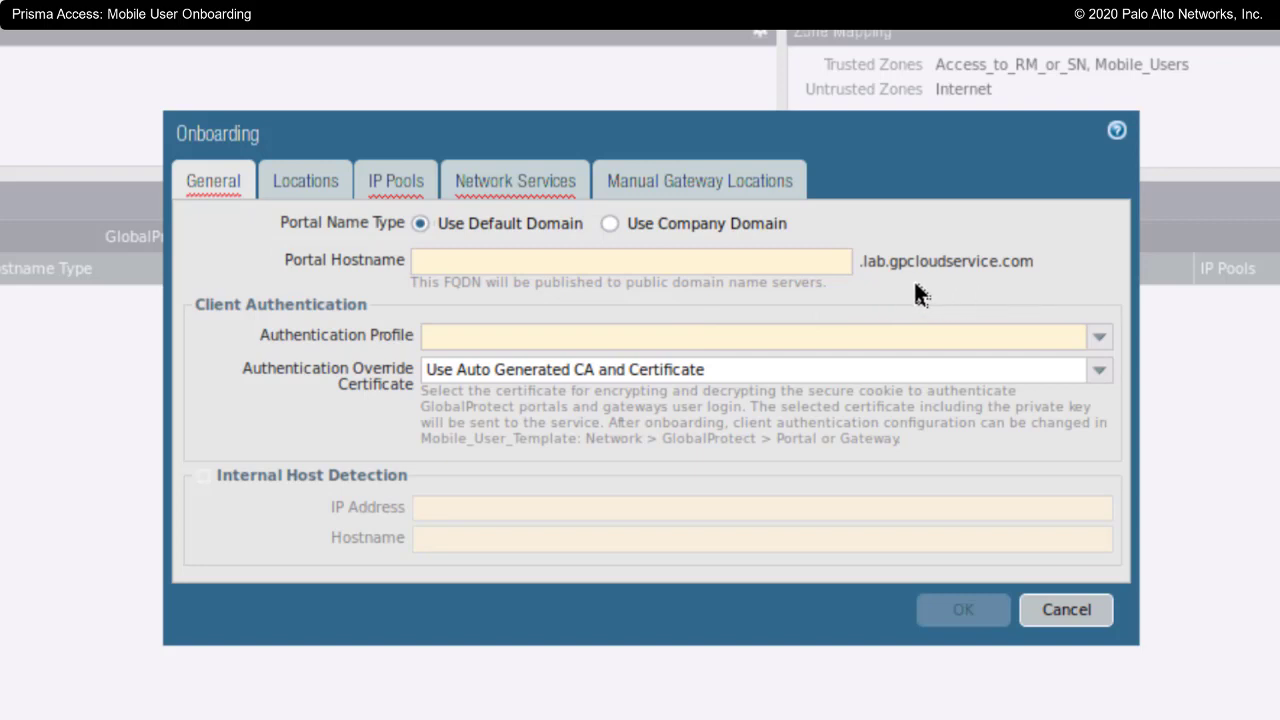
{"action": "left_click", "coordinate": [611, 224]}
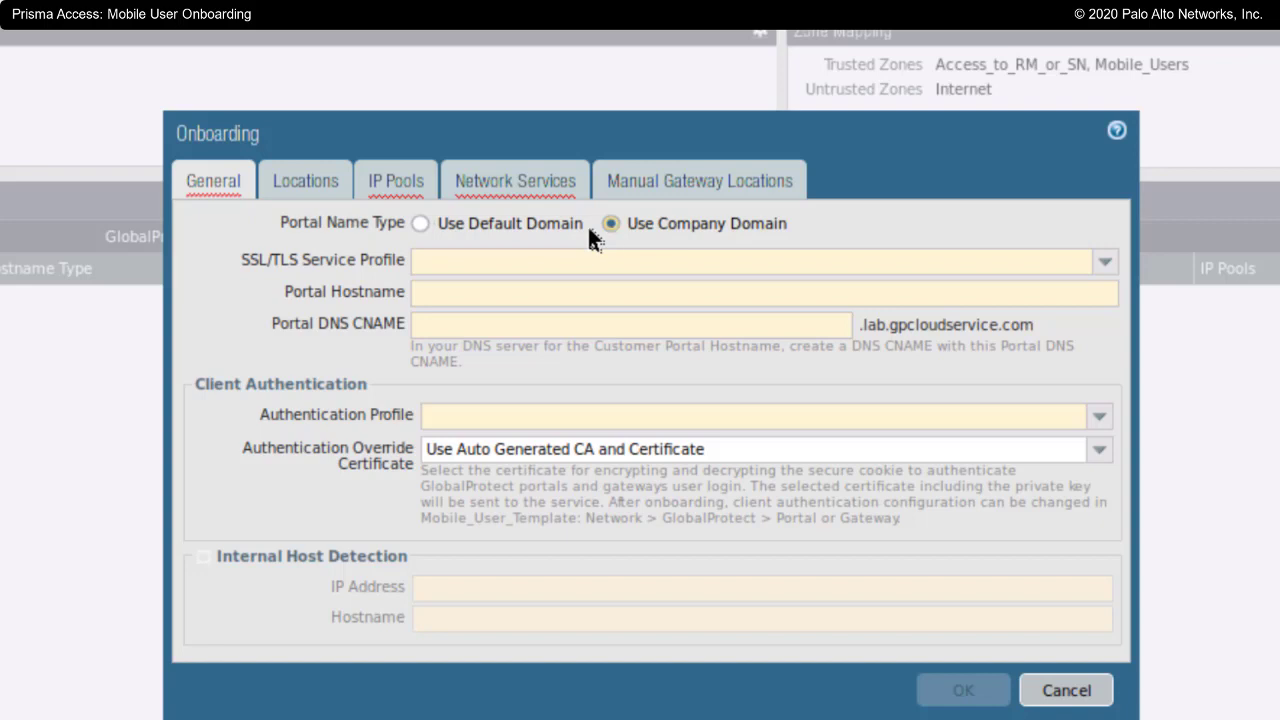
{"action": "left_click", "coordinate": [419, 223]}
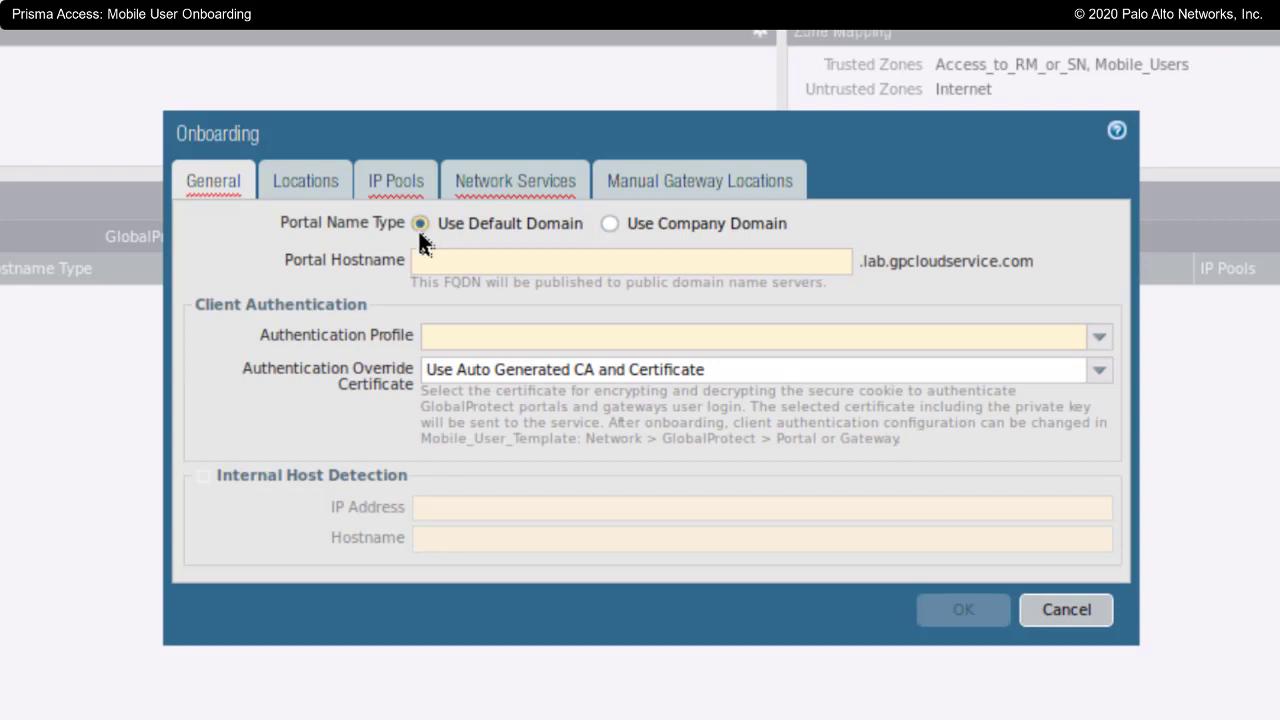
Set the portal hostname to BostonPortal
{"action": "left_click", "coordinate": [466, 258]}
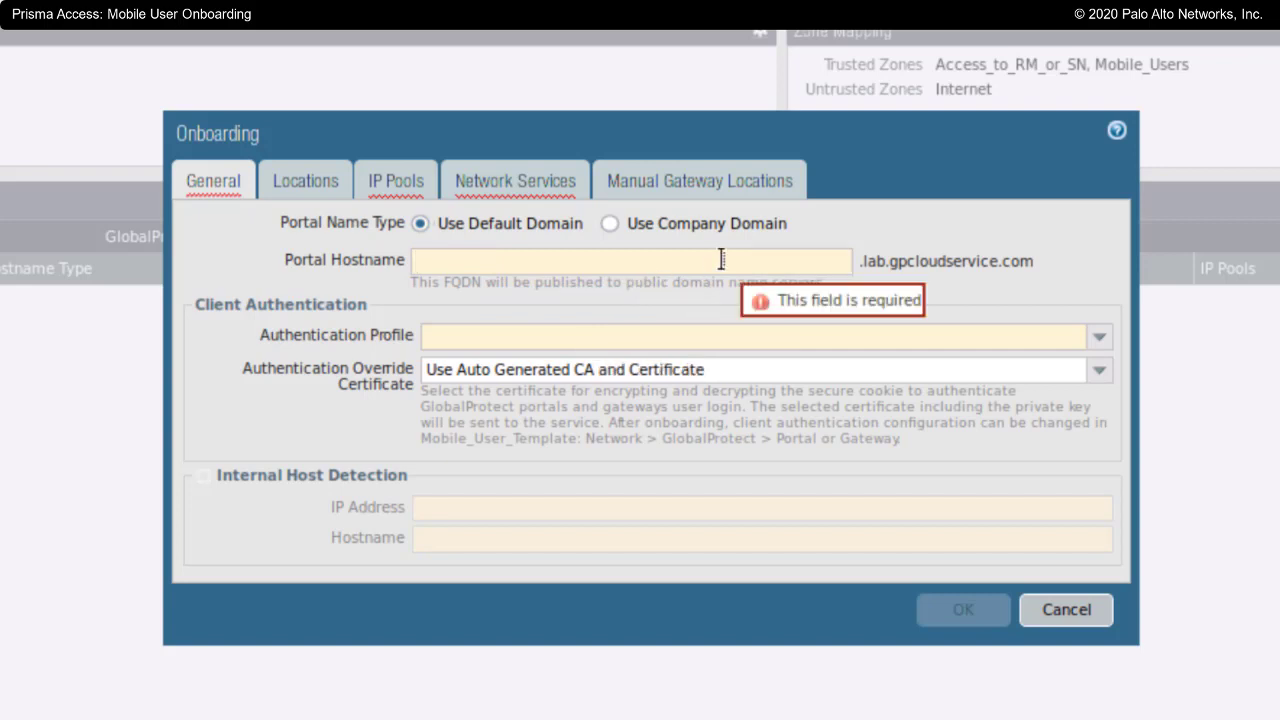
{"action": "type", "text": "Boston"}
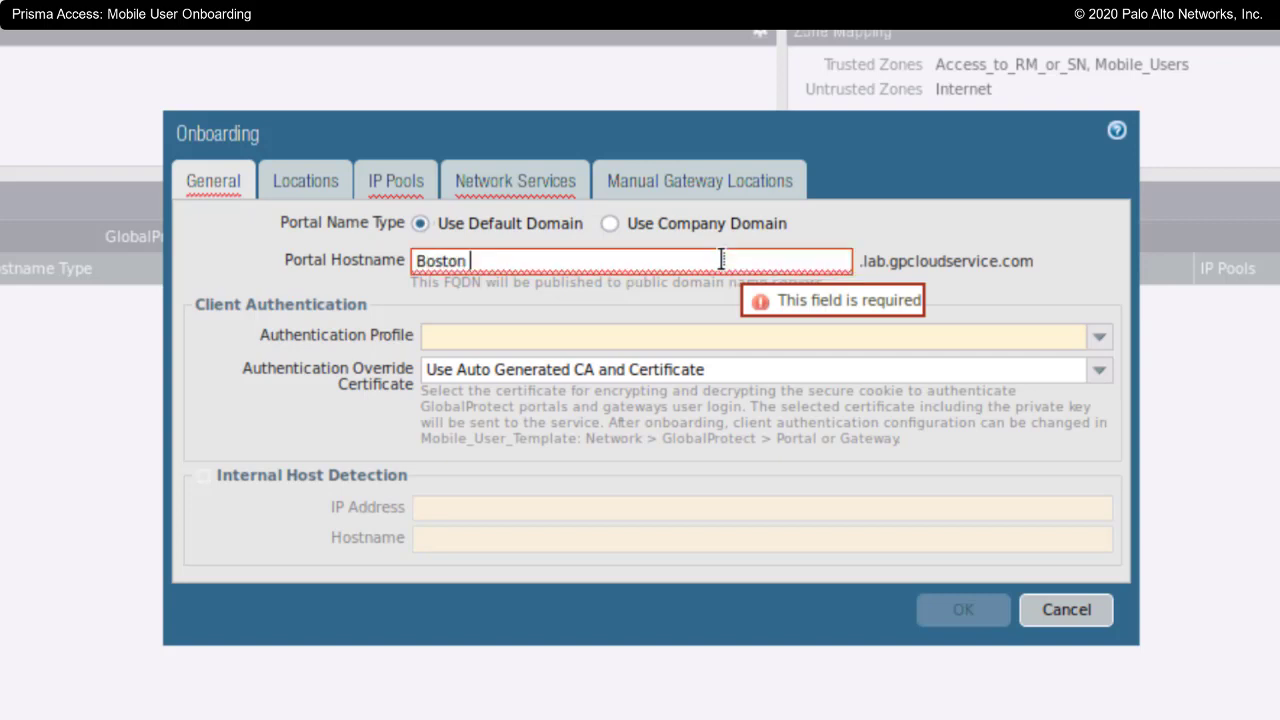
{"action": "key", "text": "BackSpace"}
{"action": "type", "text": "Poral"}
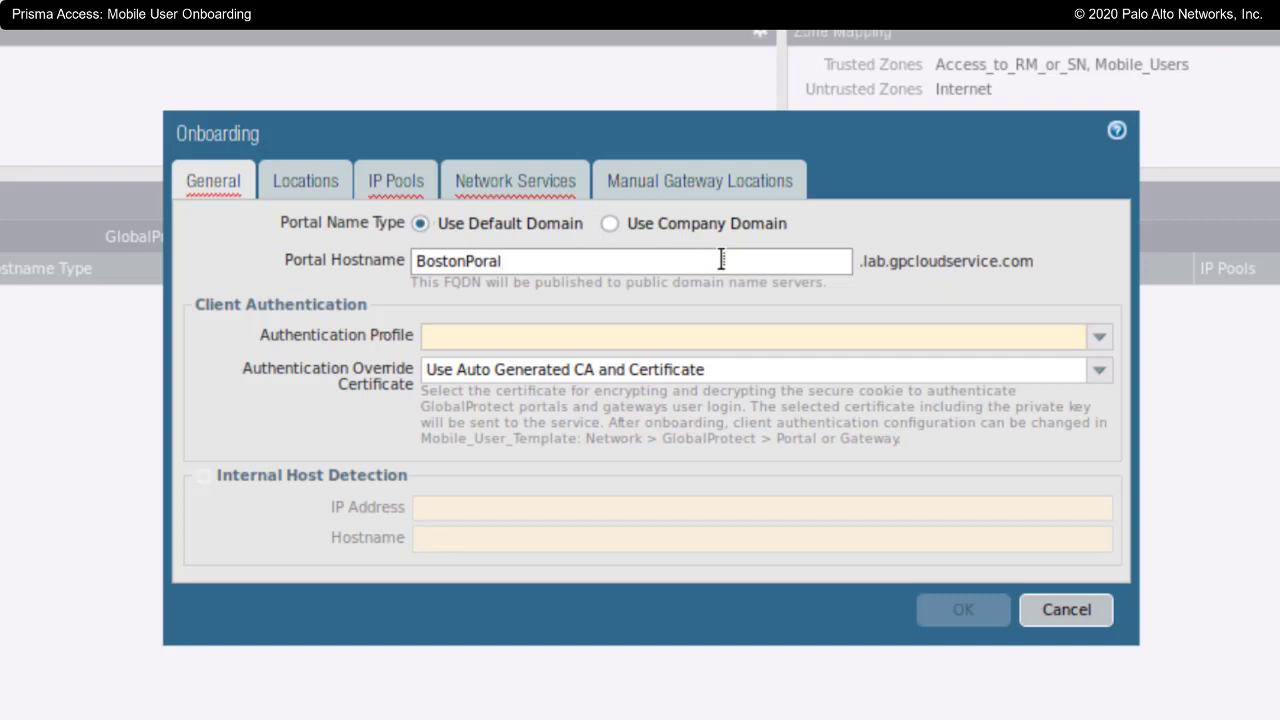
{"action": "key", "text": "BackSpace"}
{"action": "key", "text": "BackSpace"}
{"action": "type", "text": "t"}
{"action": "type", "text": "l"}
{"action": "key", "text": "BackSpace"}
{"action": "type", "text": "al"}
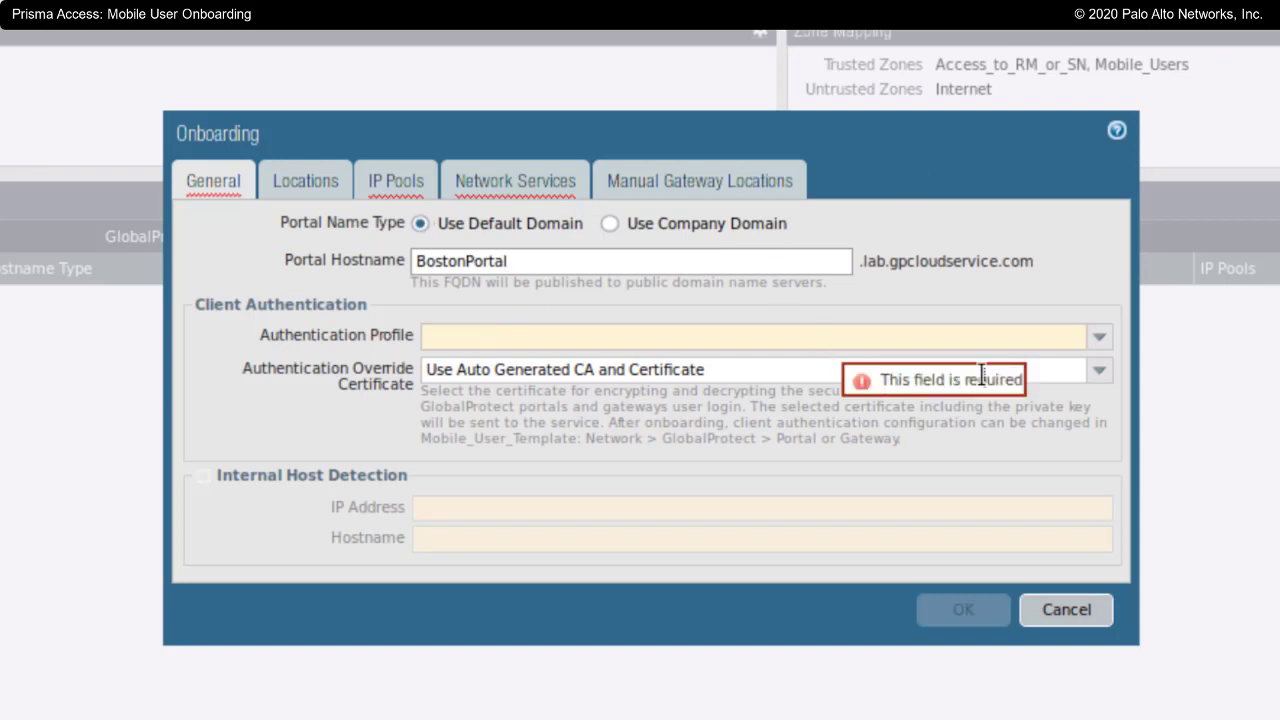
Set the authentication profile to Local_Auth, keeping the auto-generated CA and certificate for authentication override and internal host detection disabled
{"action": "left_click", "coordinate": [1099, 340]}
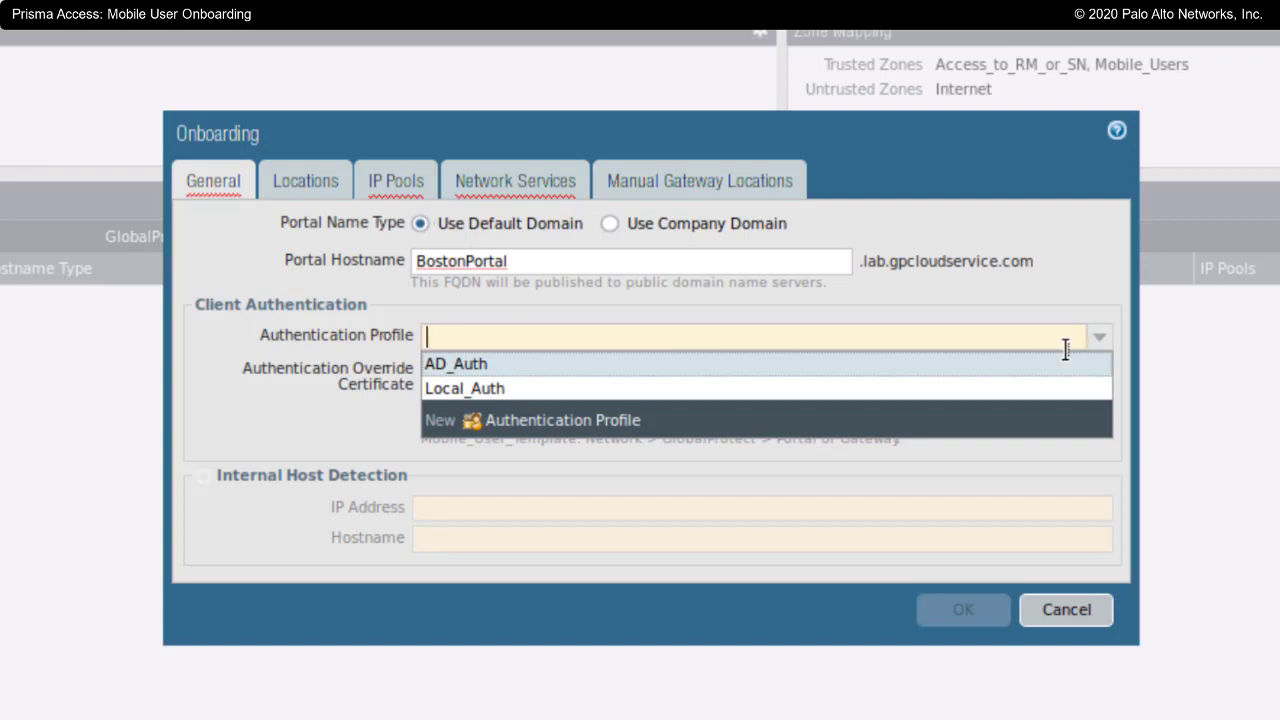
{"action": "left_click", "coordinate": [1030, 394]}
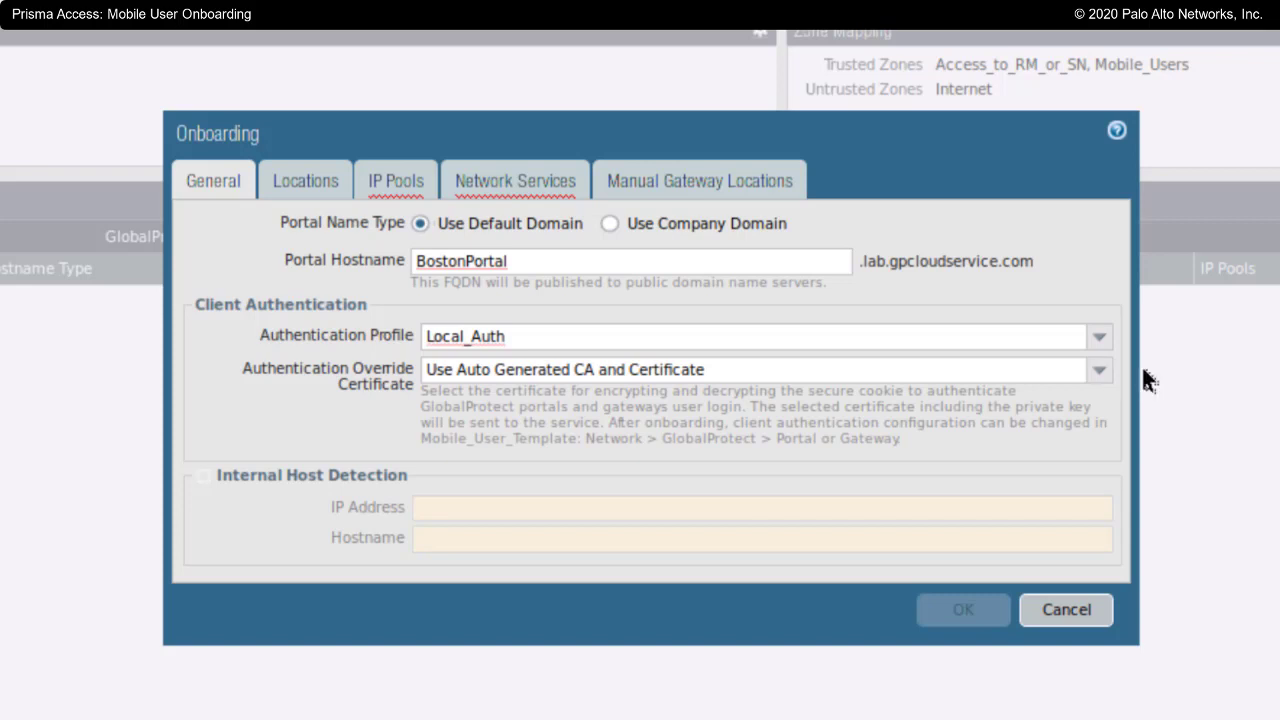
{"action": "left_click", "coordinate": [1099, 370]}
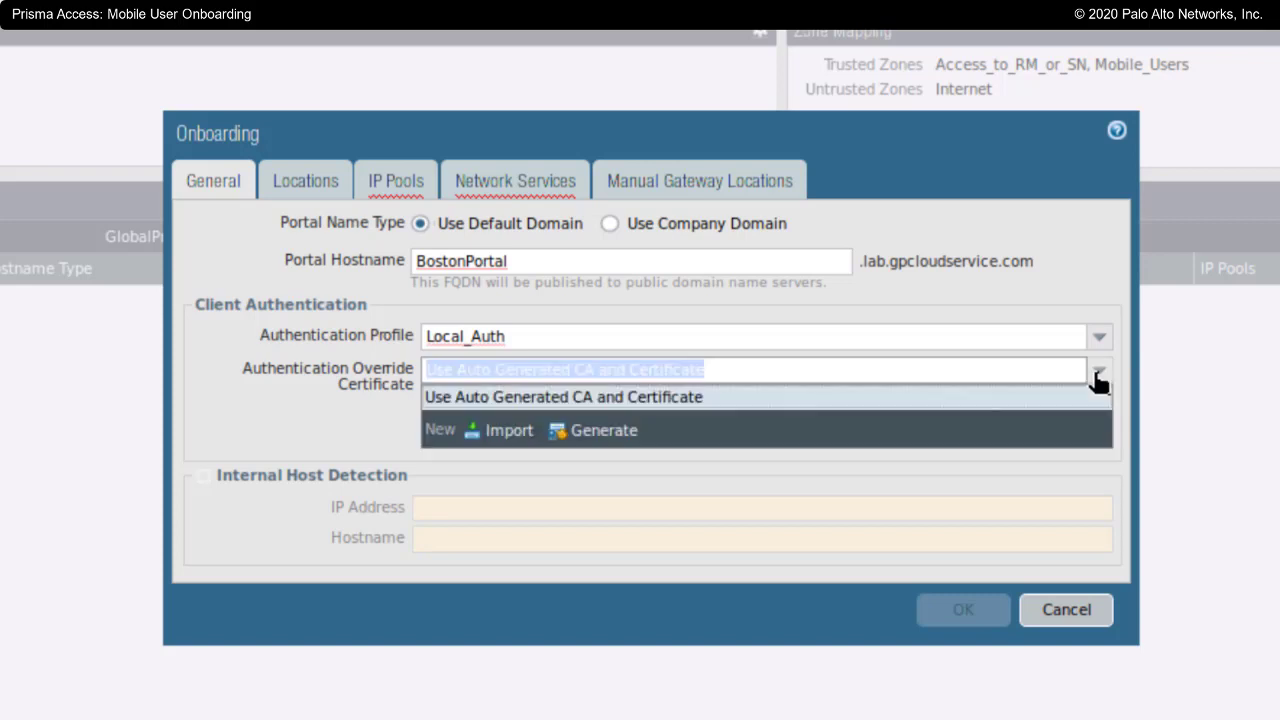
{"action": "left_click", "coordinate": [1099, 378]}
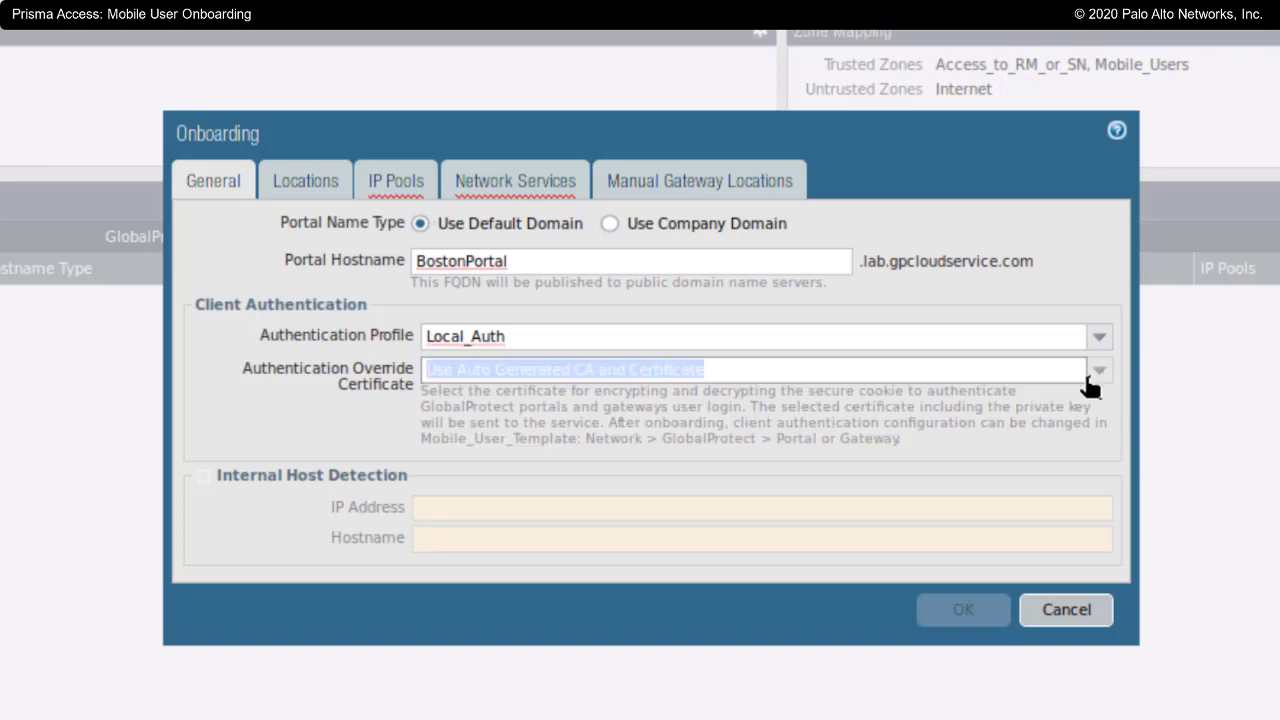
{"action": "left_click", "coordinate": [997, 427]}
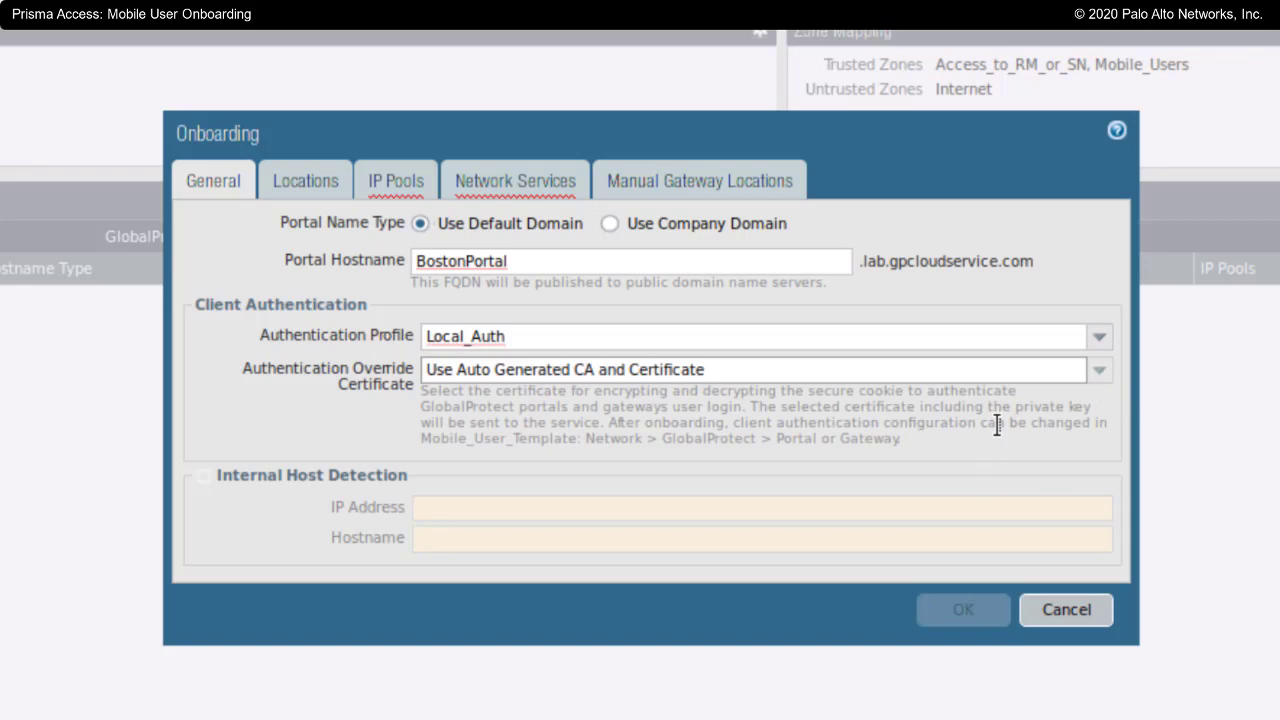
{"action": "left_click", "coordinate": [205, 477]}
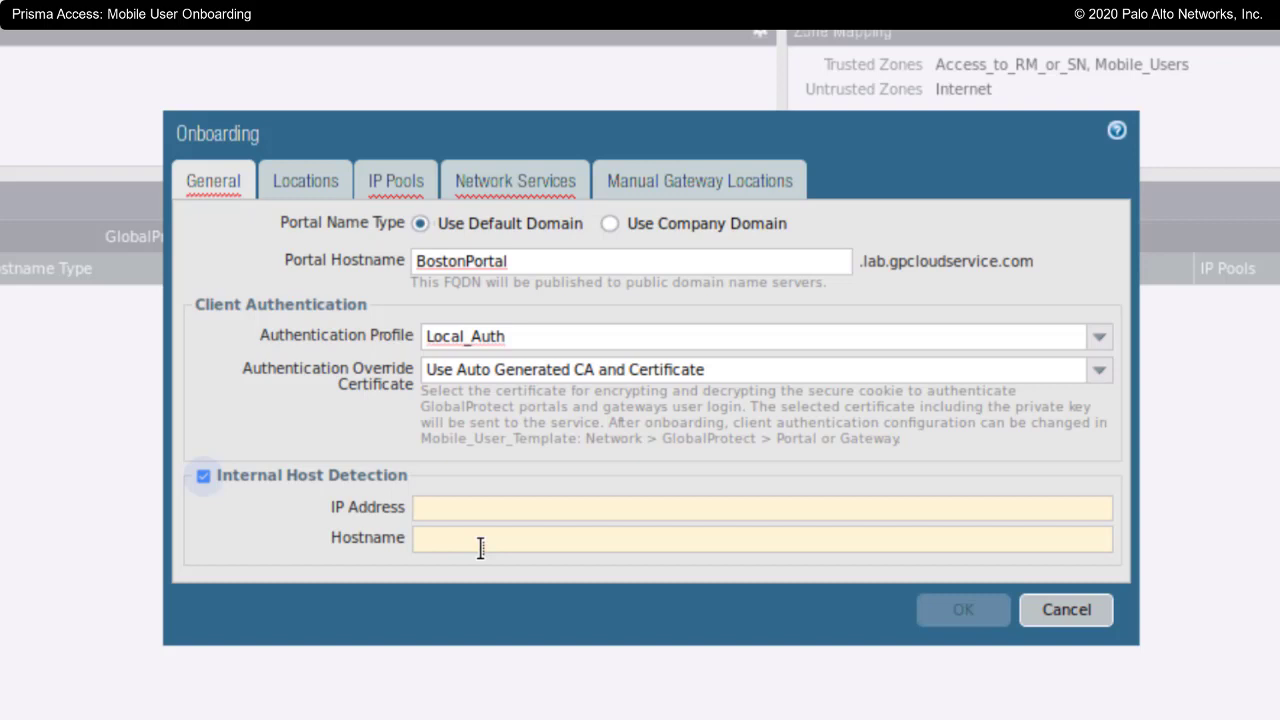
{"action": "left_click", "coordinate": [204, 476]}
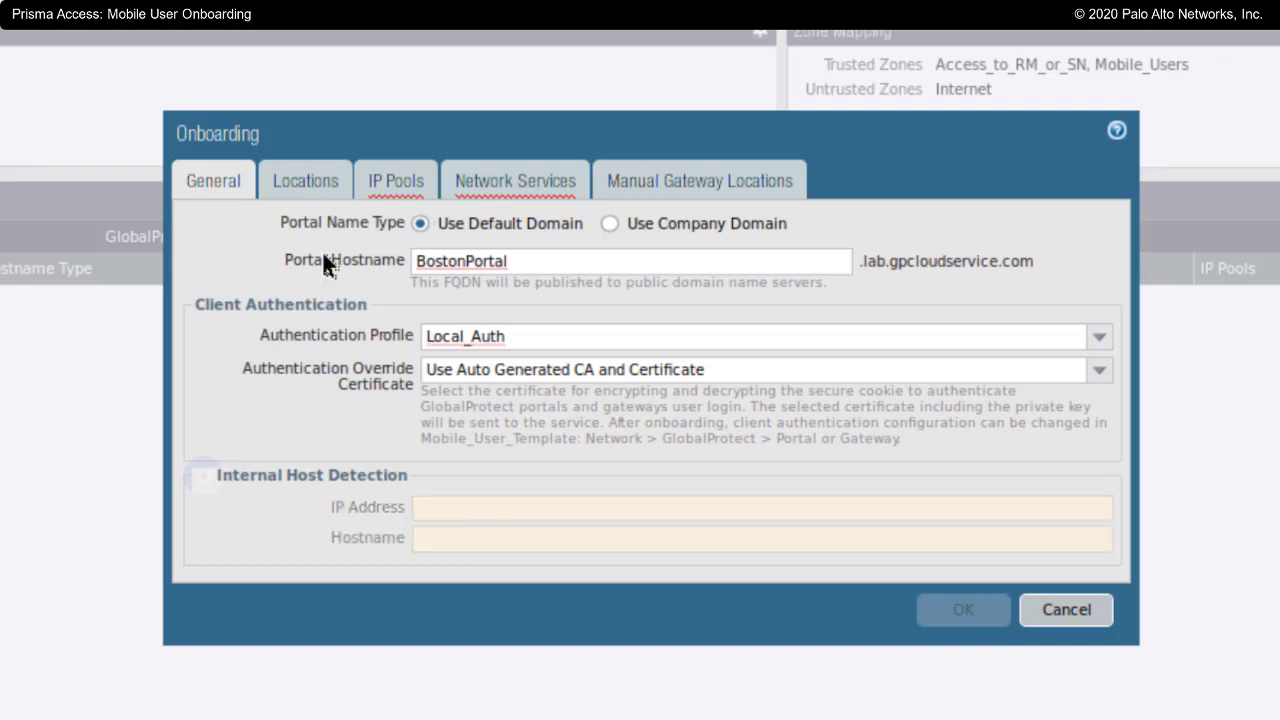
Examine the available Prisma Access deployment locations on the world map and in the list view
{"action": "left_click", "coordinate": [330, 187]}
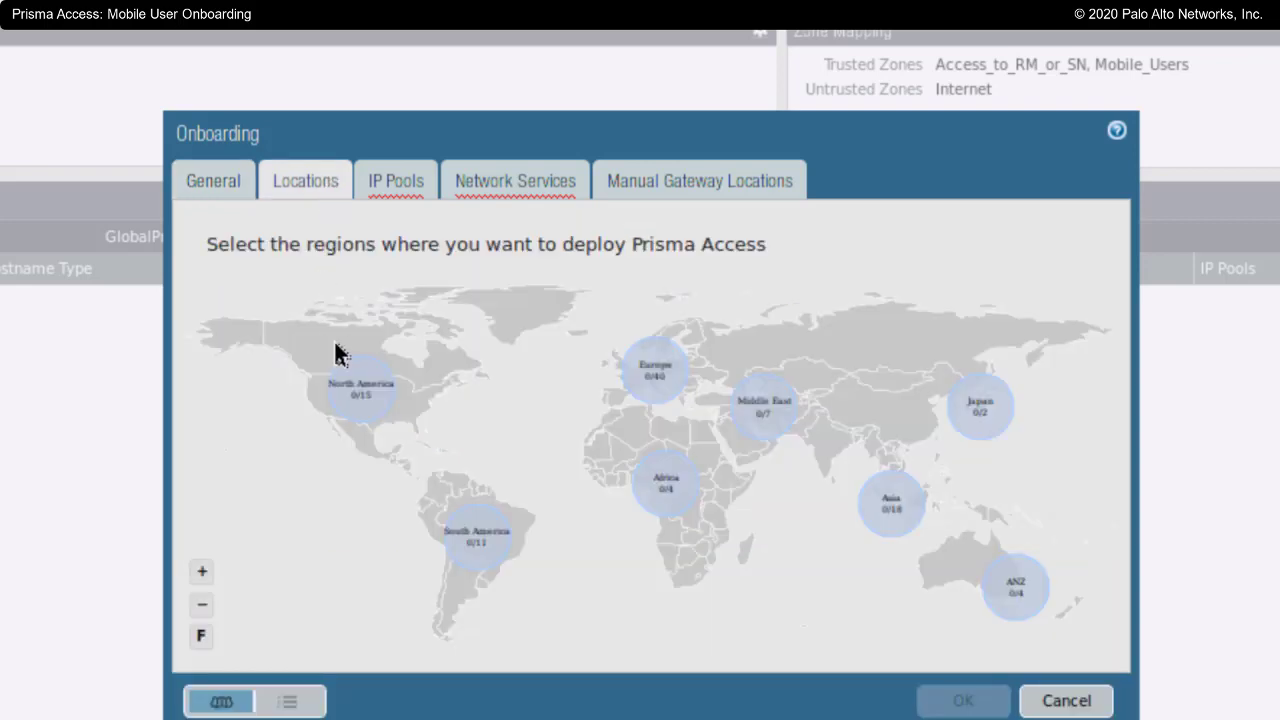
{"action": "left_click", "coordinate": [202, 575]}
{"action": "left_click", "coordinate": [202, 576]}
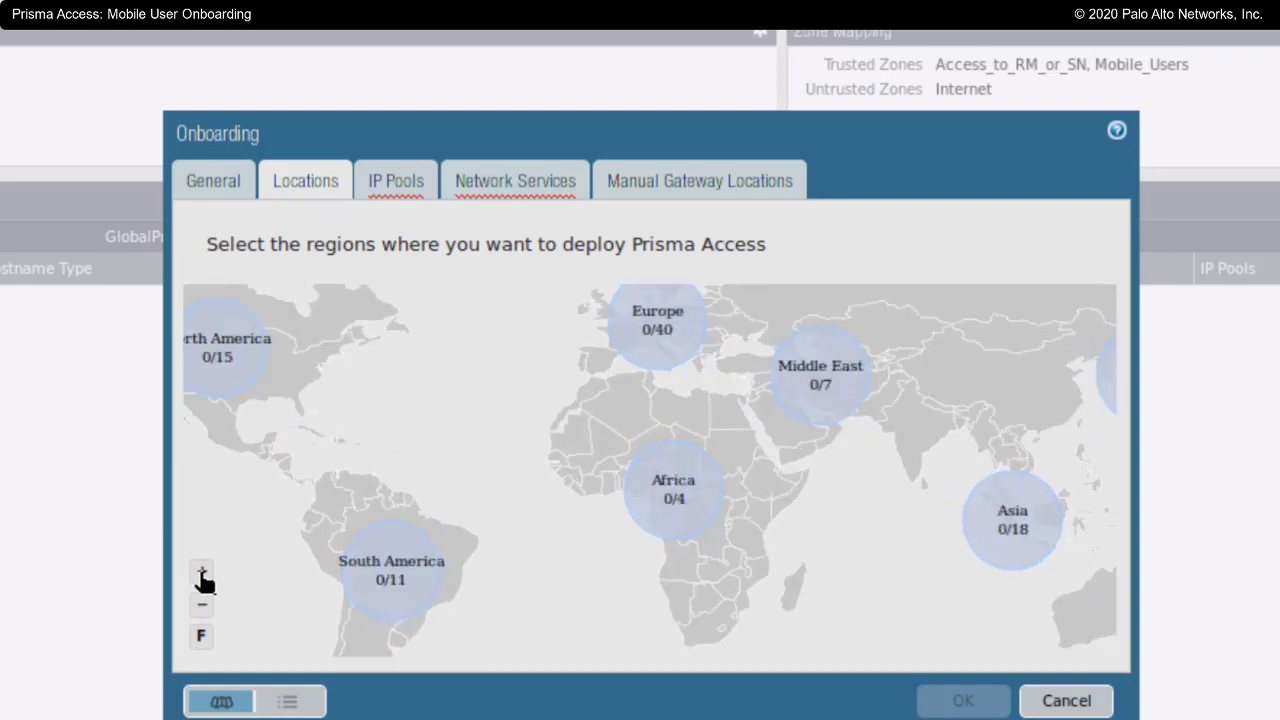
{"action": "left_click_drag", "start_coordinate": [583, 455], "coordinate": [789, 459]}
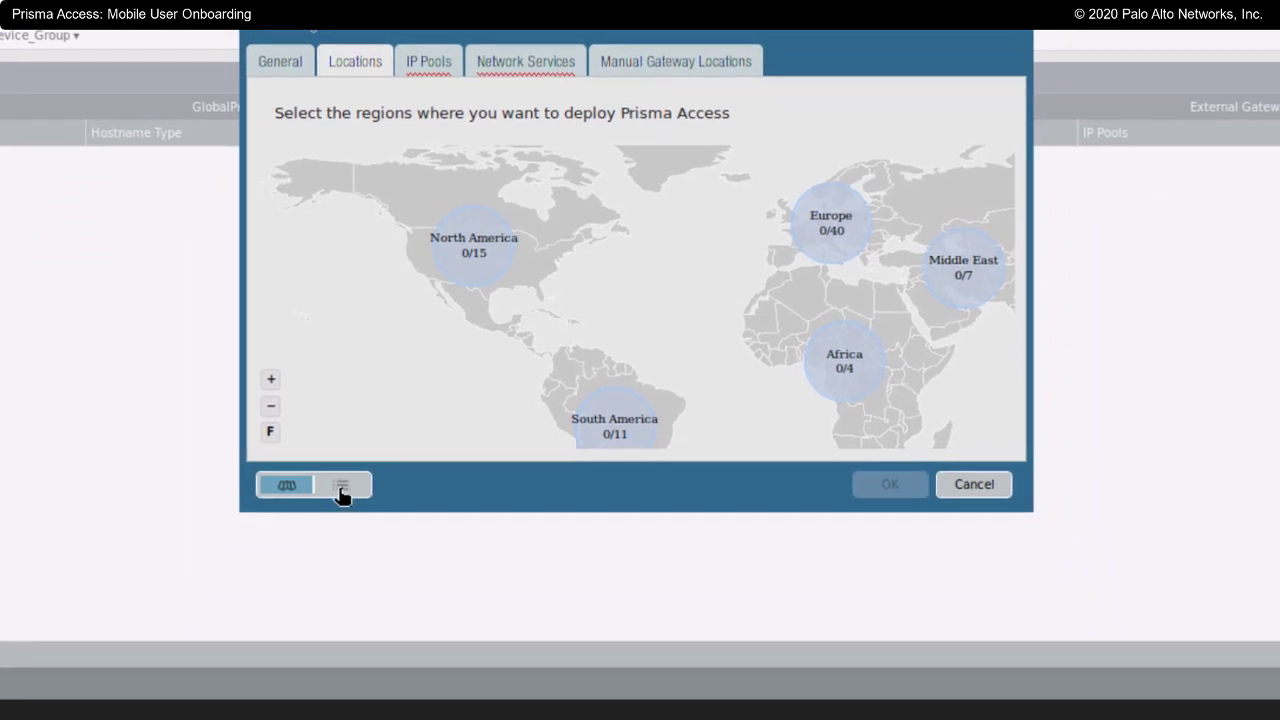
{"action": "left_click", "coordinate": [340, 486]}
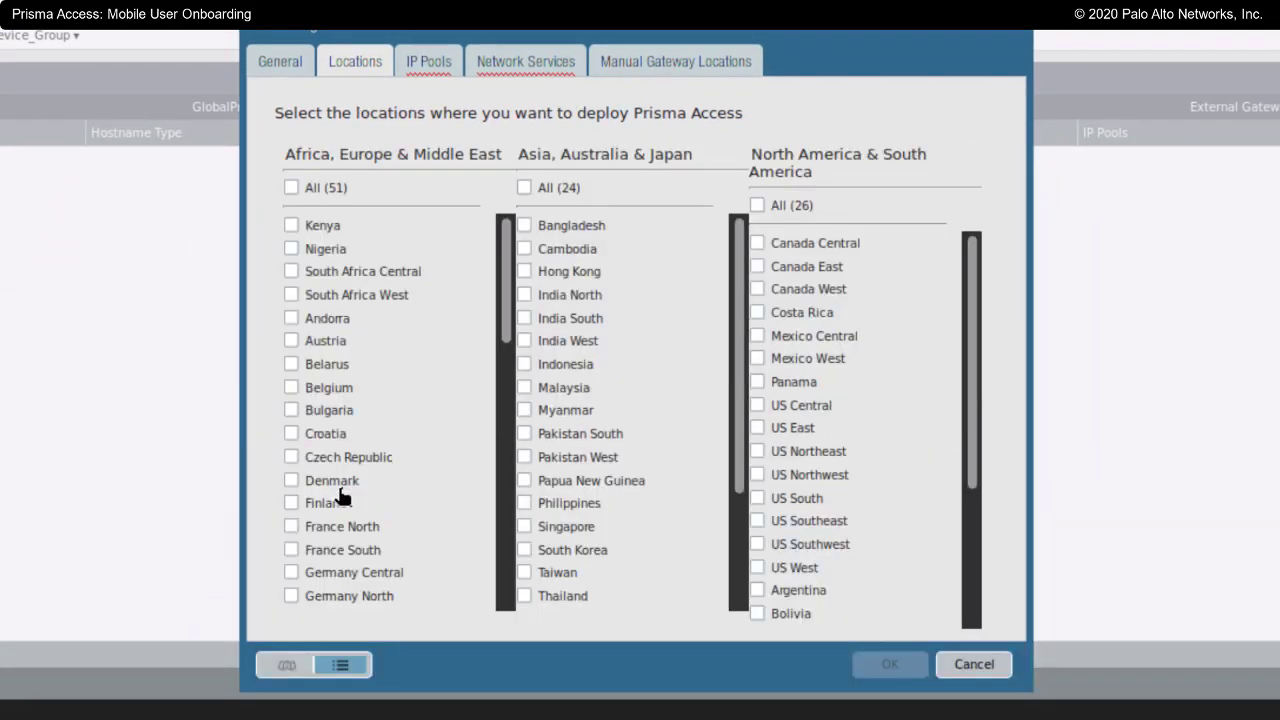
{"action": "left_click", "coordinate": [286, 665]}
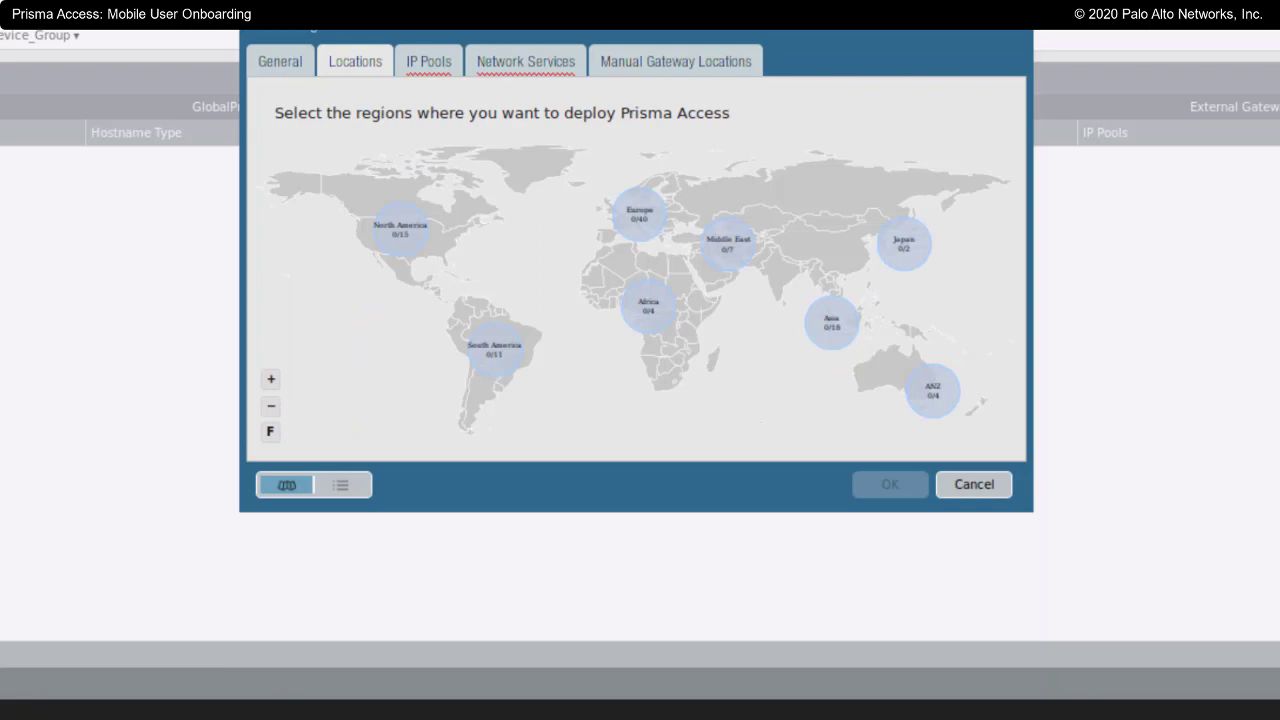
Select US Northeast and the California coast location as the North America deployment locations
{"action": "left_click", "coordinate": [414, 243]}
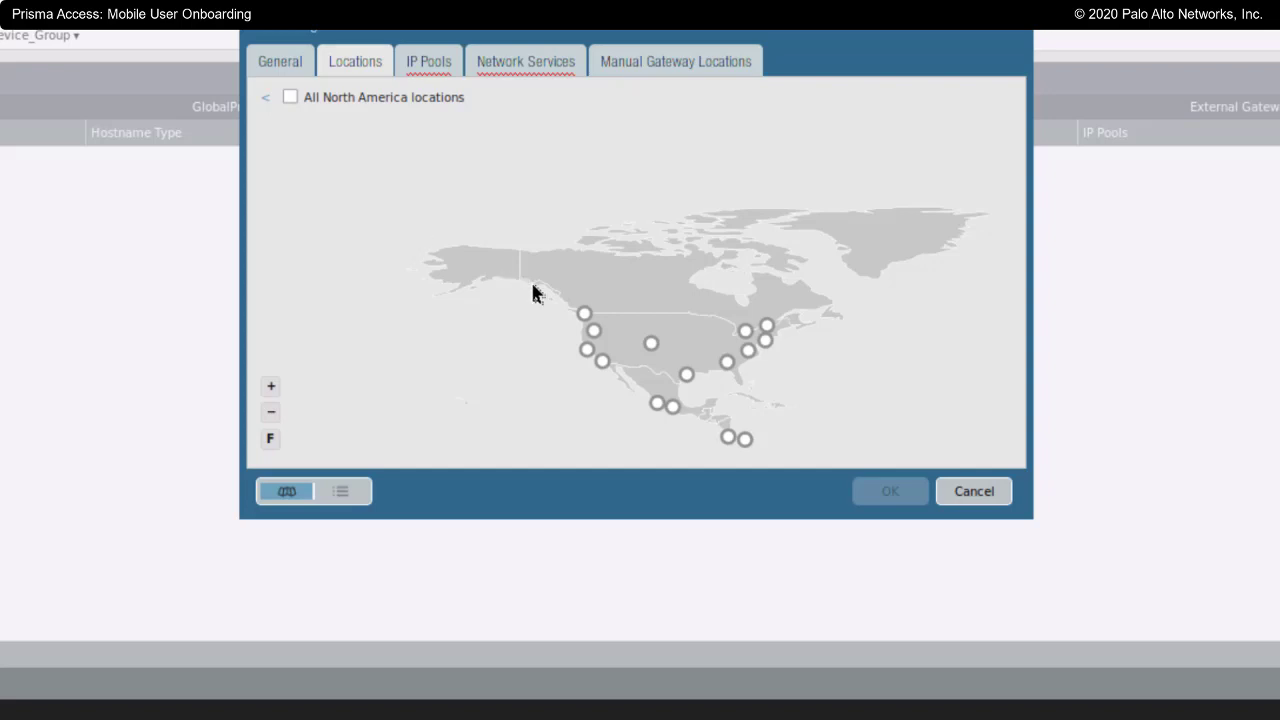
{"action": "left_click", "coordinate": [766, 343]}
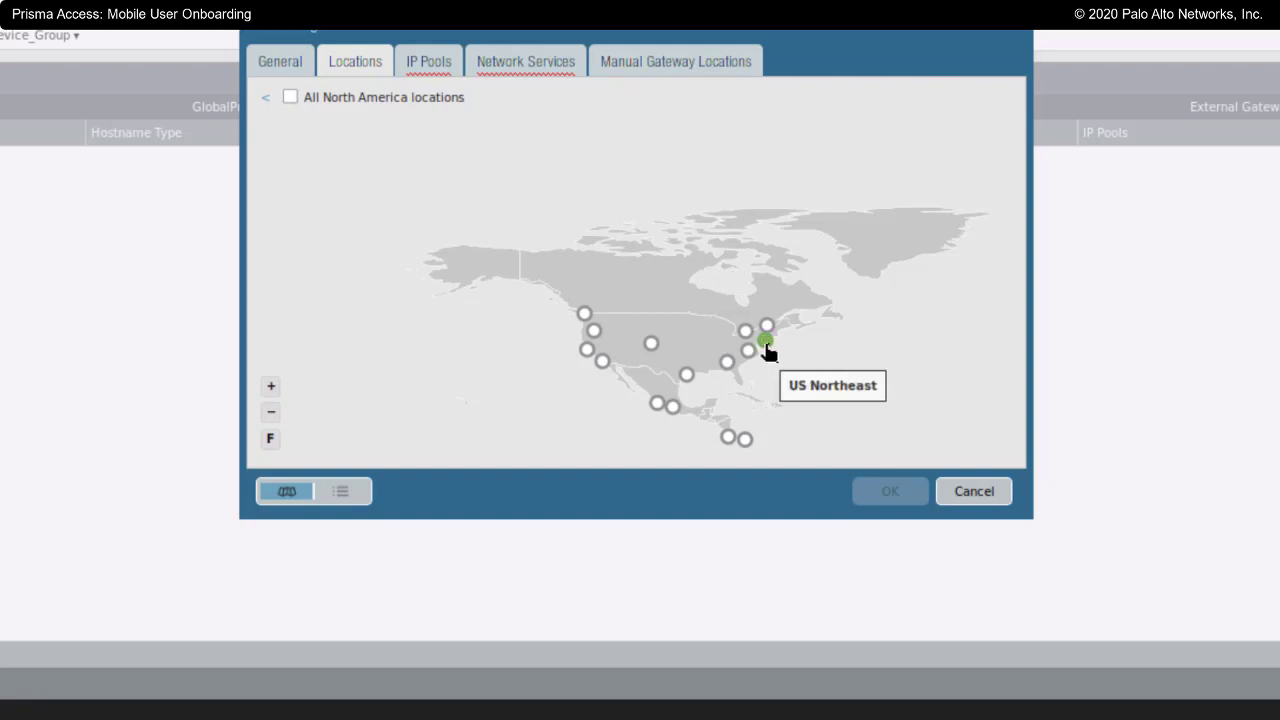
{"action": "left_click", "coordinate": [587, 351]}
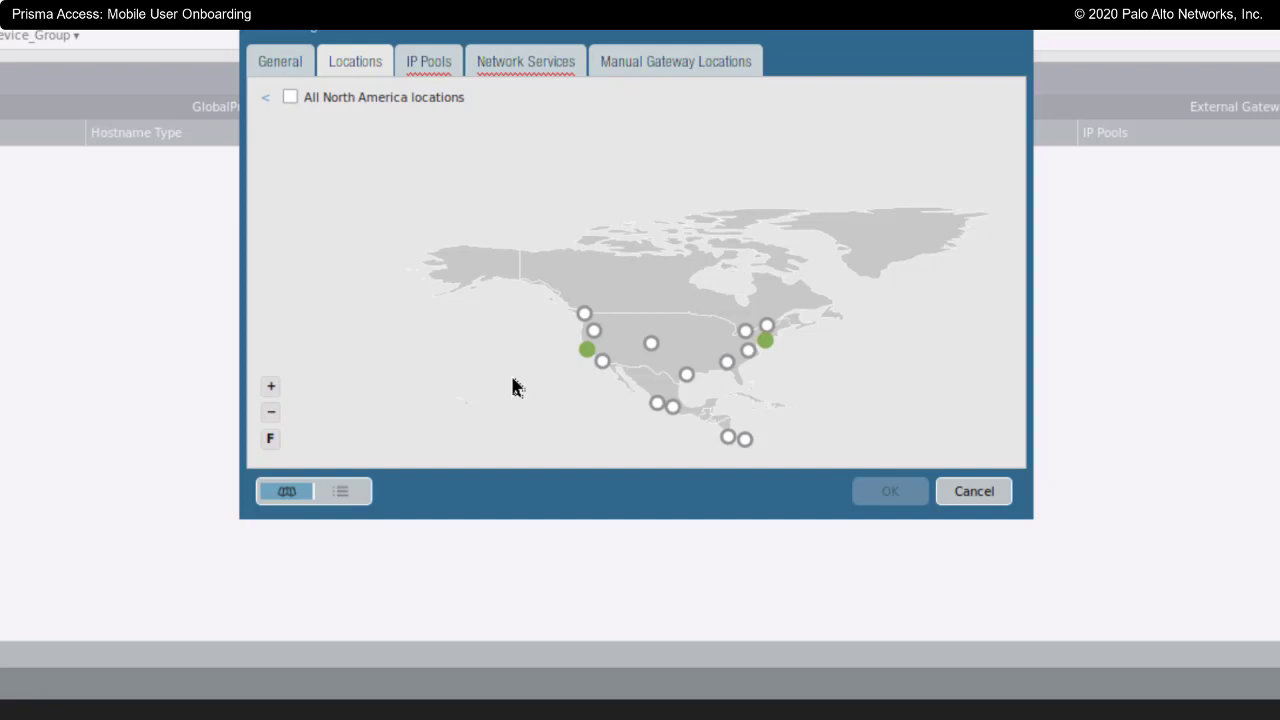
Add the IP pool 172.120.50.0/23 for the North America & South America region
{"action": "left_click", "coordinate": [431, 65]}
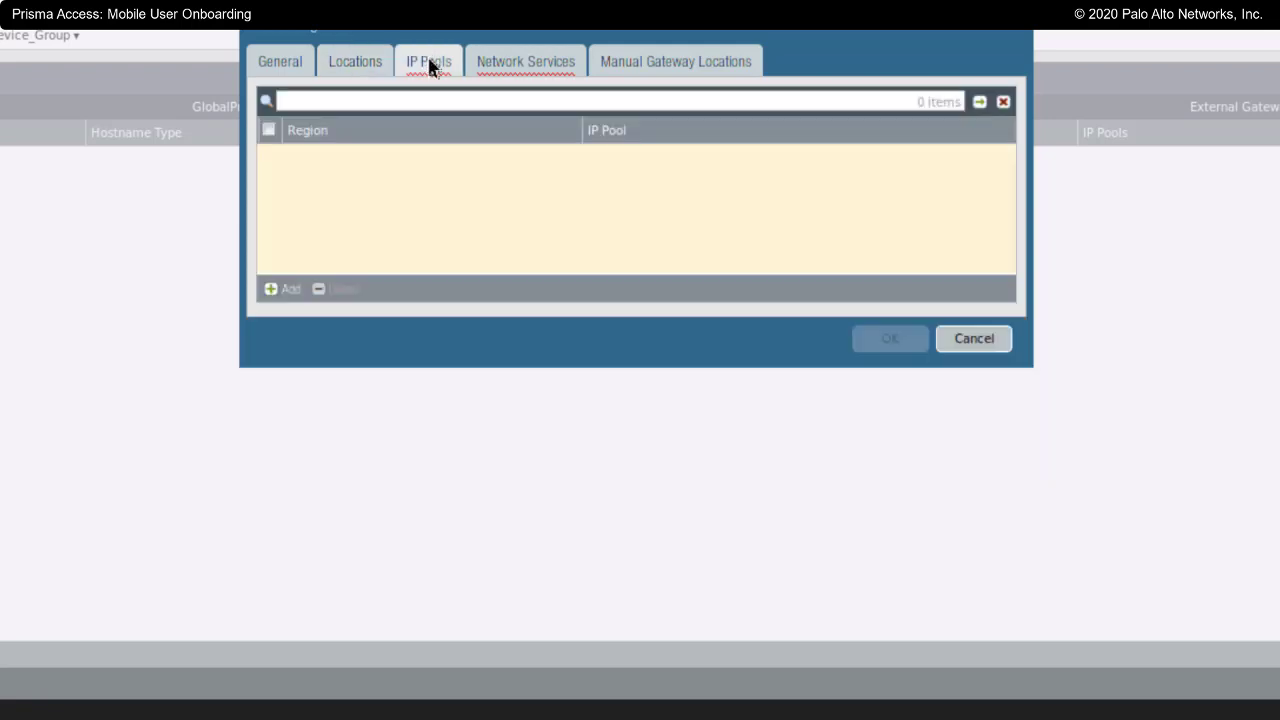
{"action": "left_click", "coordinate": [288, 290]}
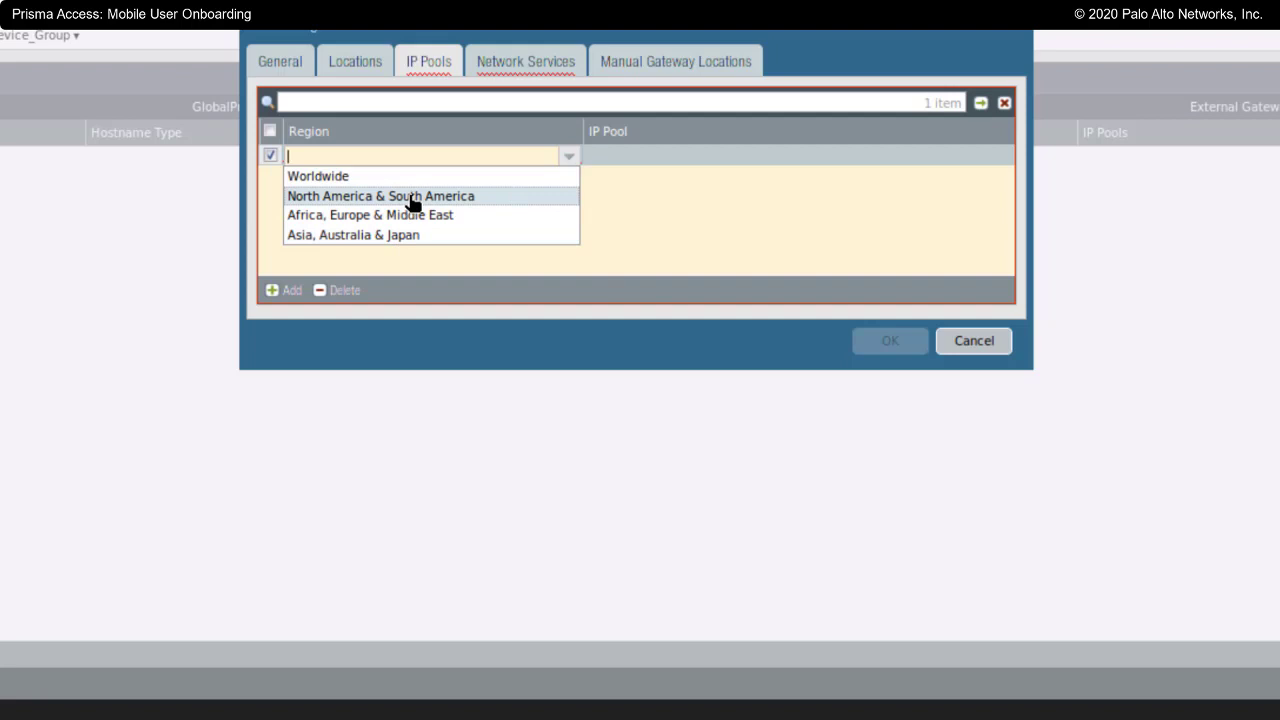
{"action": "left_click", "coordinate": [411, 199]}
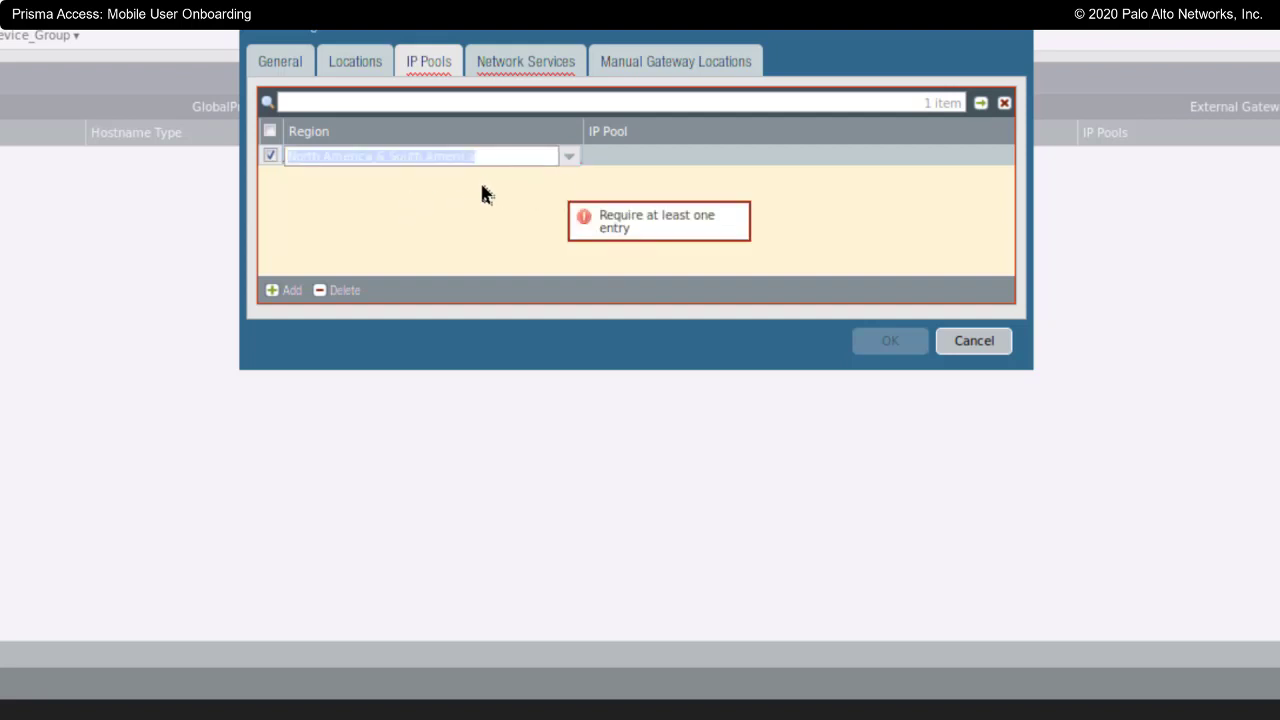
{"action": "left_click", "coordinate": [662, 162]}
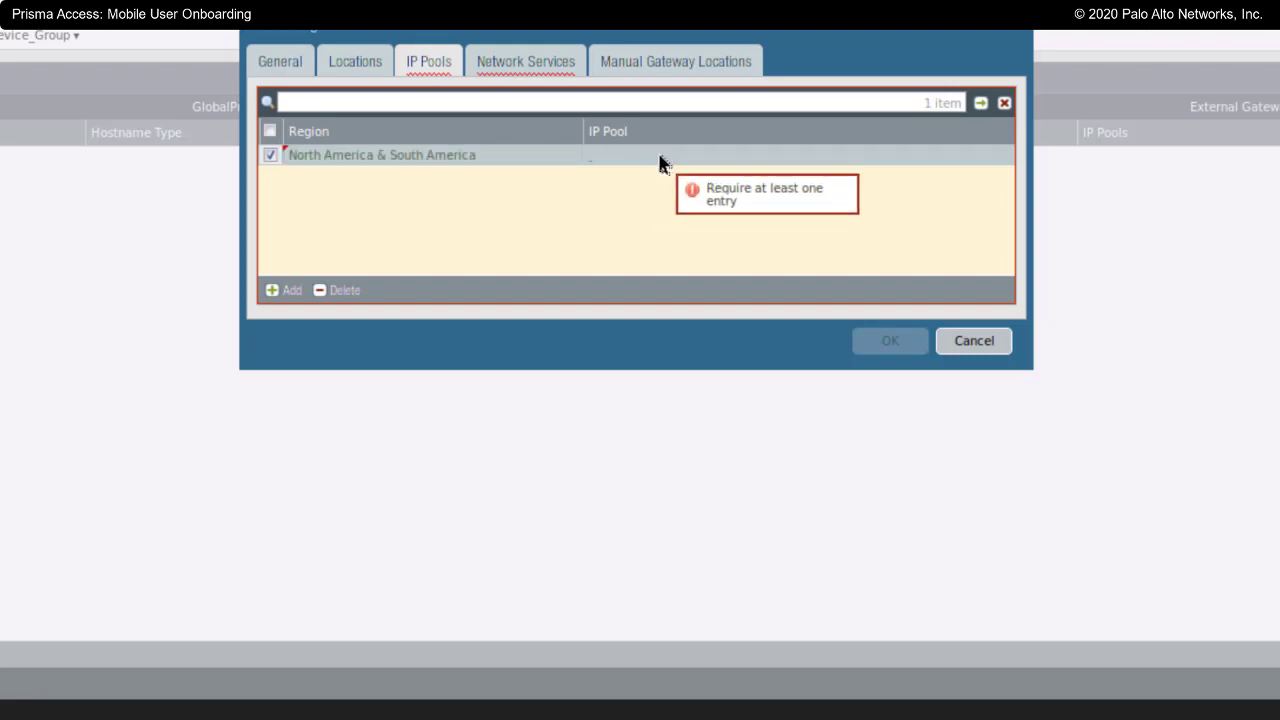
{"action": "left_click", "coordinate": [661, 162]}
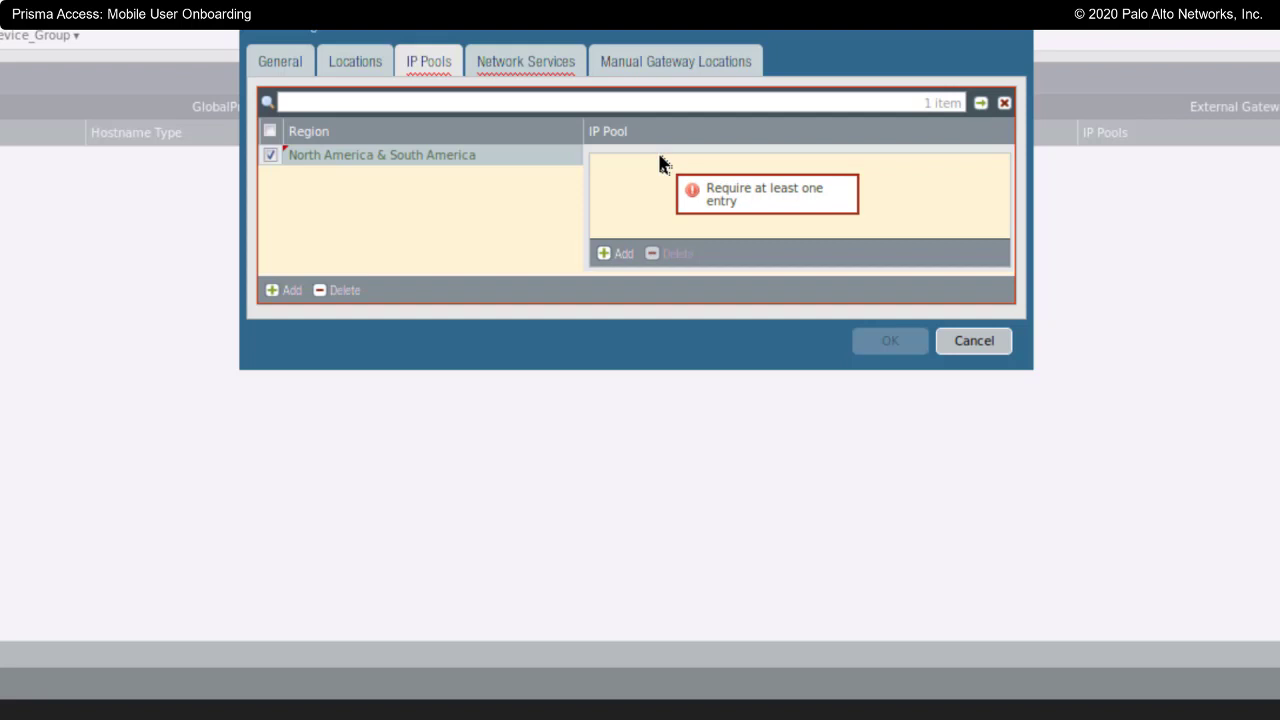
{"action": "left_click", "coordinate": [625, 259]}
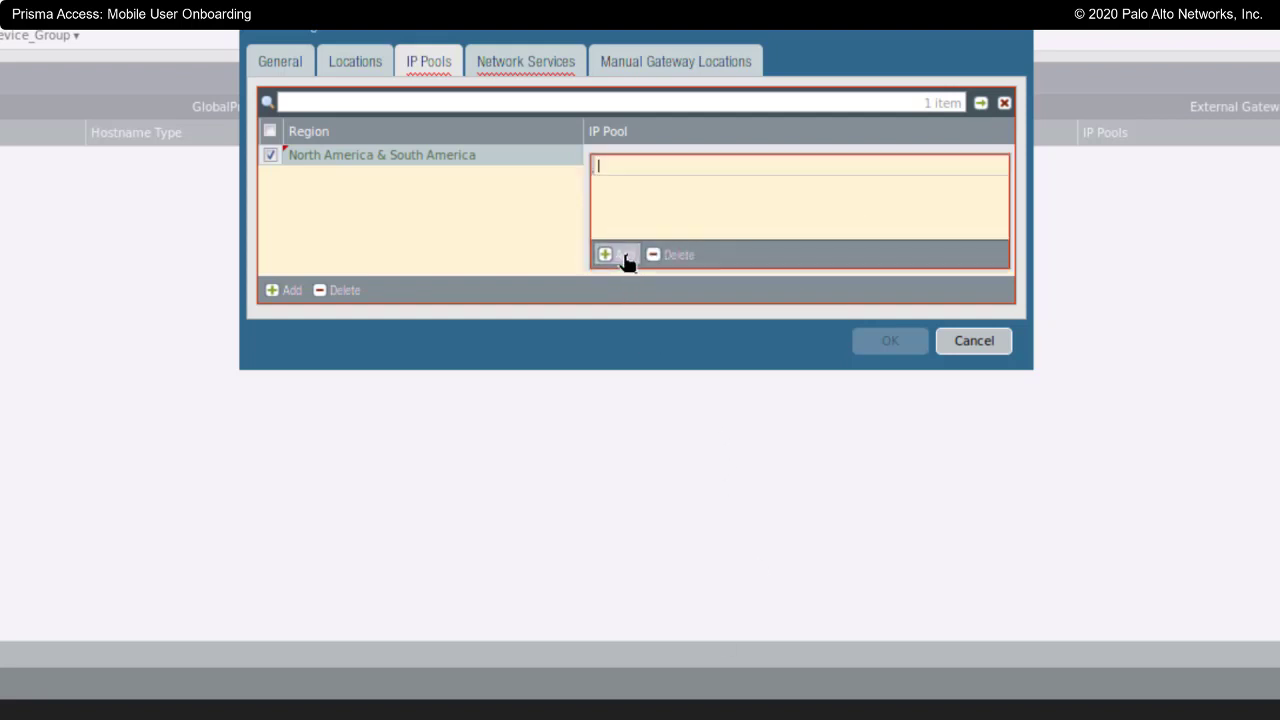
{"action": "type", "text": "172."}
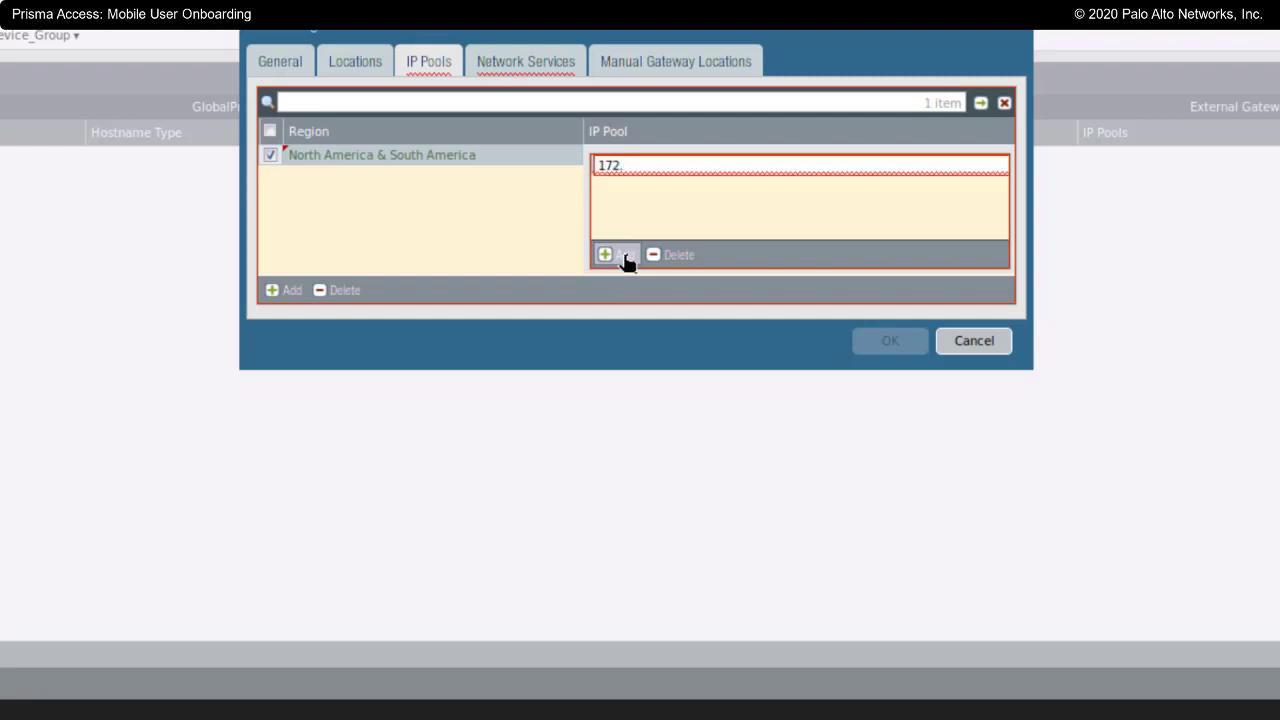
{"action": "type", "text": "120.50.0/"}
{"action": "type", "text": "23"}
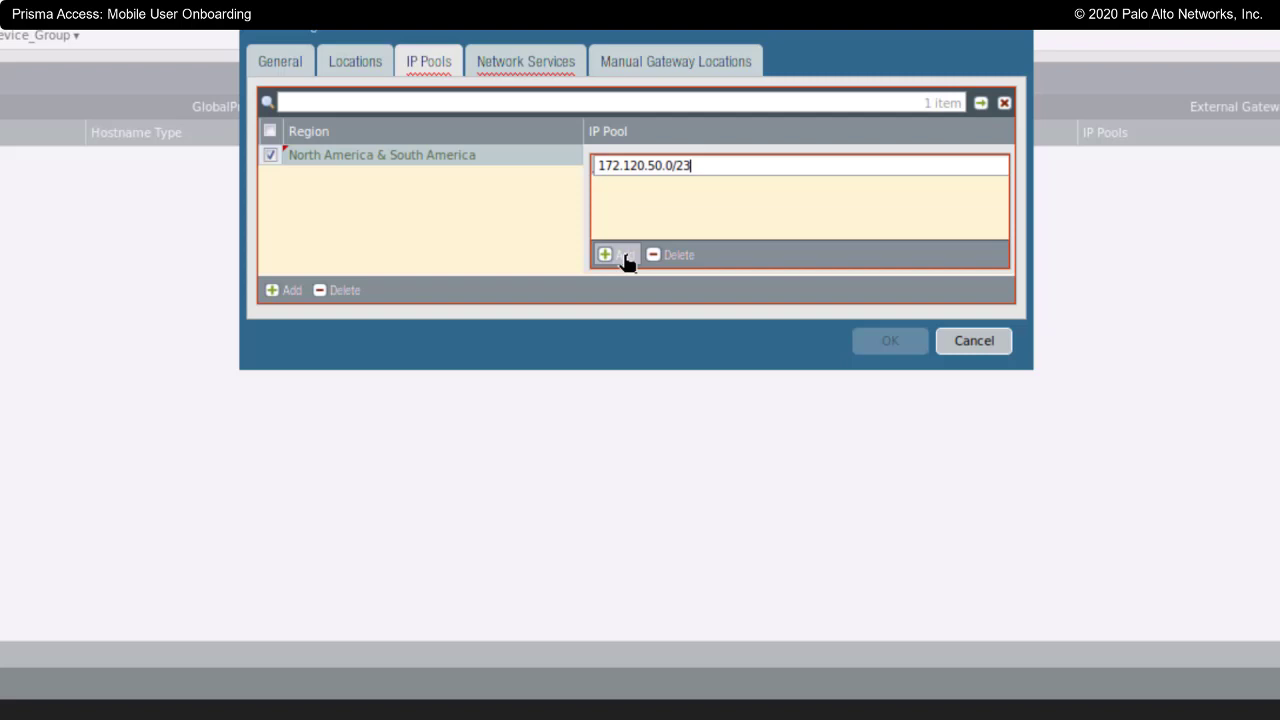
{"action": "mouse_move", "coordinate": [613, 172]}
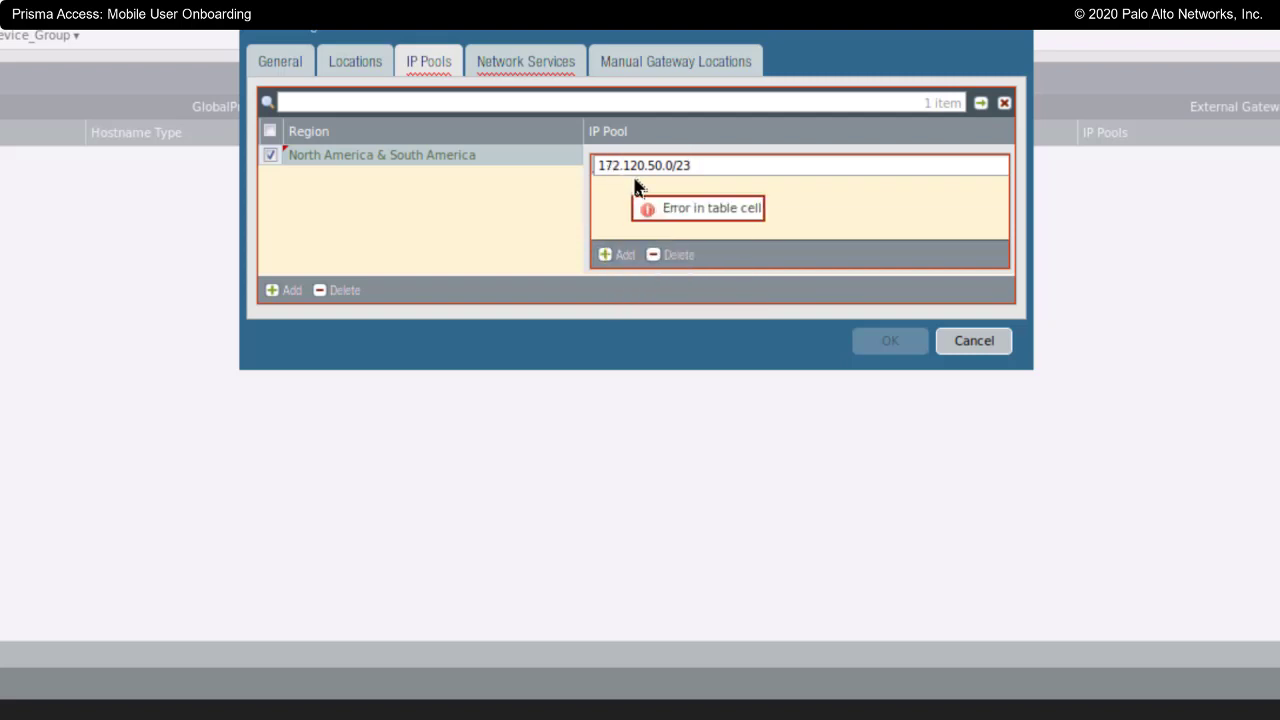
{"action": "left_click", "coordinate": [503, 285]}
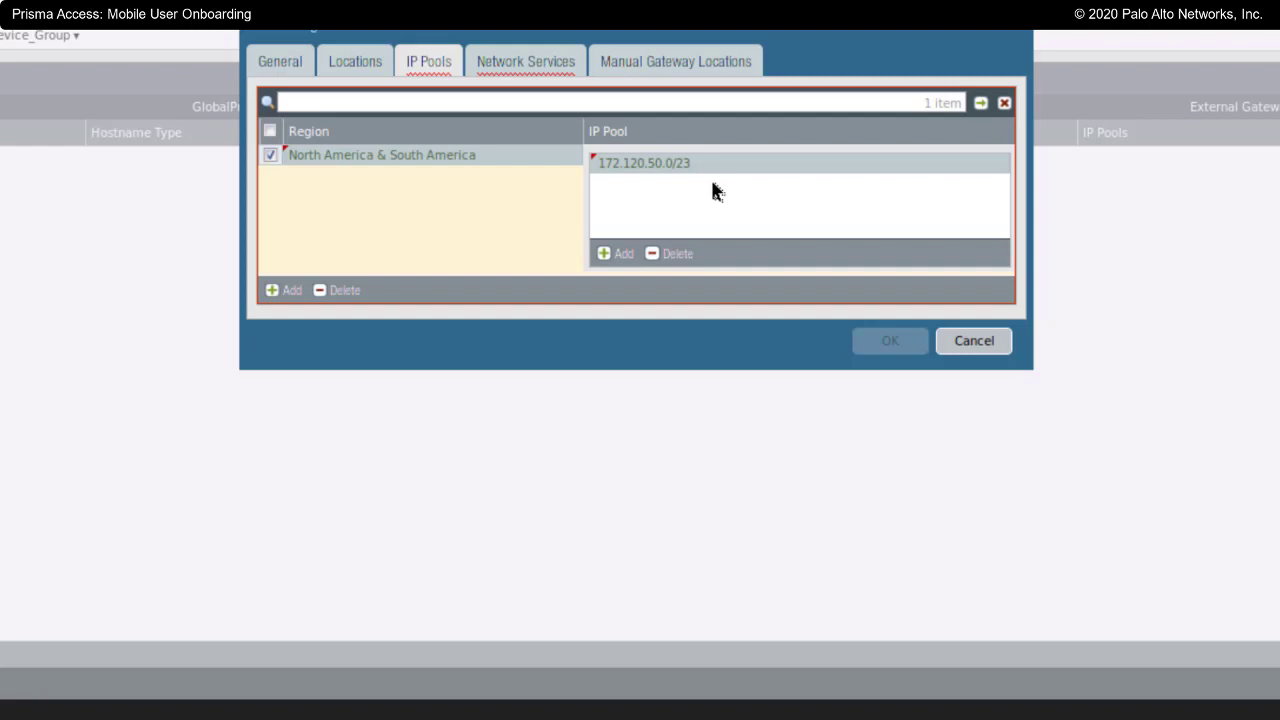
Add a network services entry for the North America & South America region, keeping Use Cloud Default for public primary and secondary DNS
{"action": "left_click", "coordinate": [530, 70]}
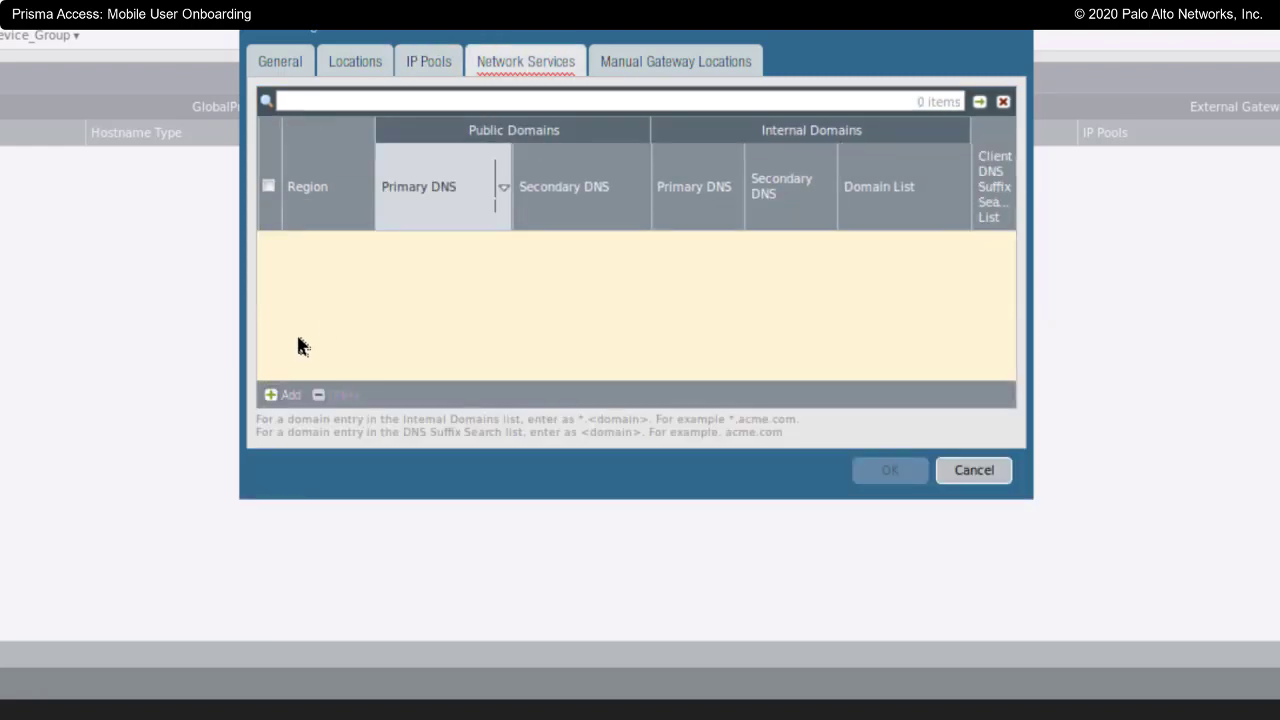
{"action": "left_click", "coordinate": [292, 397]}
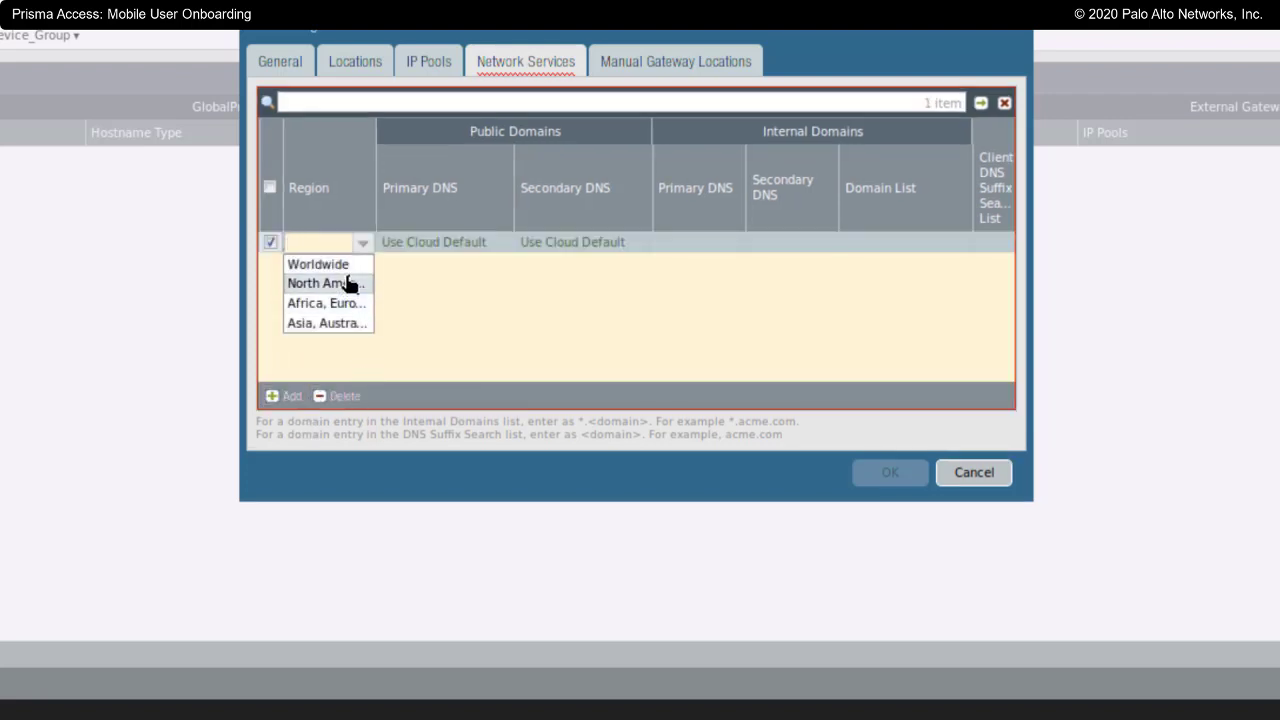
{"action": "left_click", "coordinate": [346, 284]}
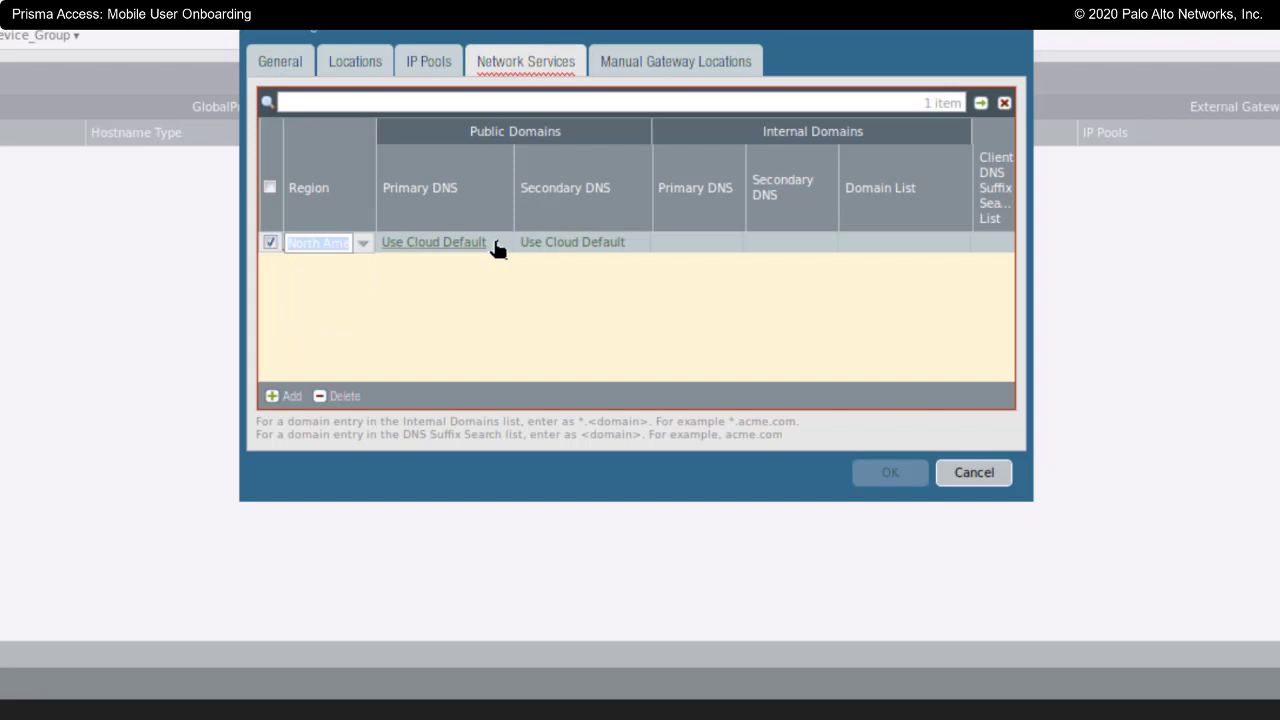
{"action": "key", "text": "Return"}
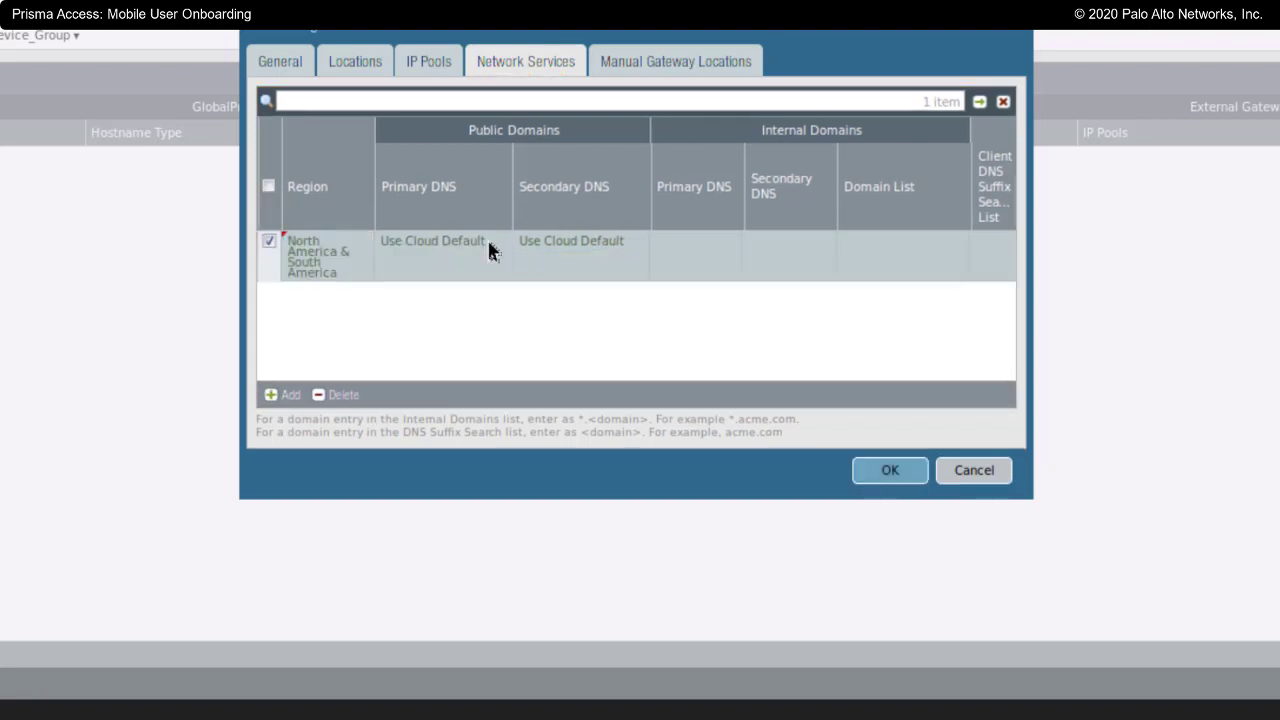
{"action": "left_click", "coordinate": [479, 246]}
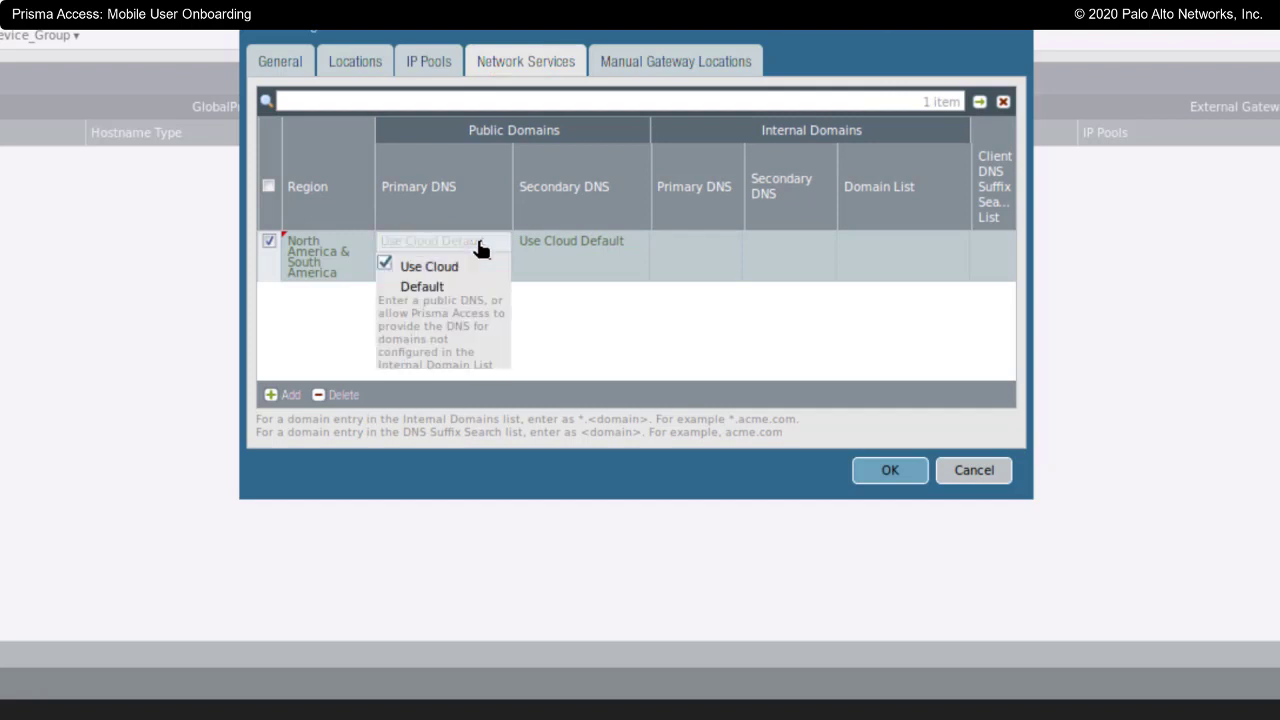
{"action": "left_click", "coordinate": [597, 334]}
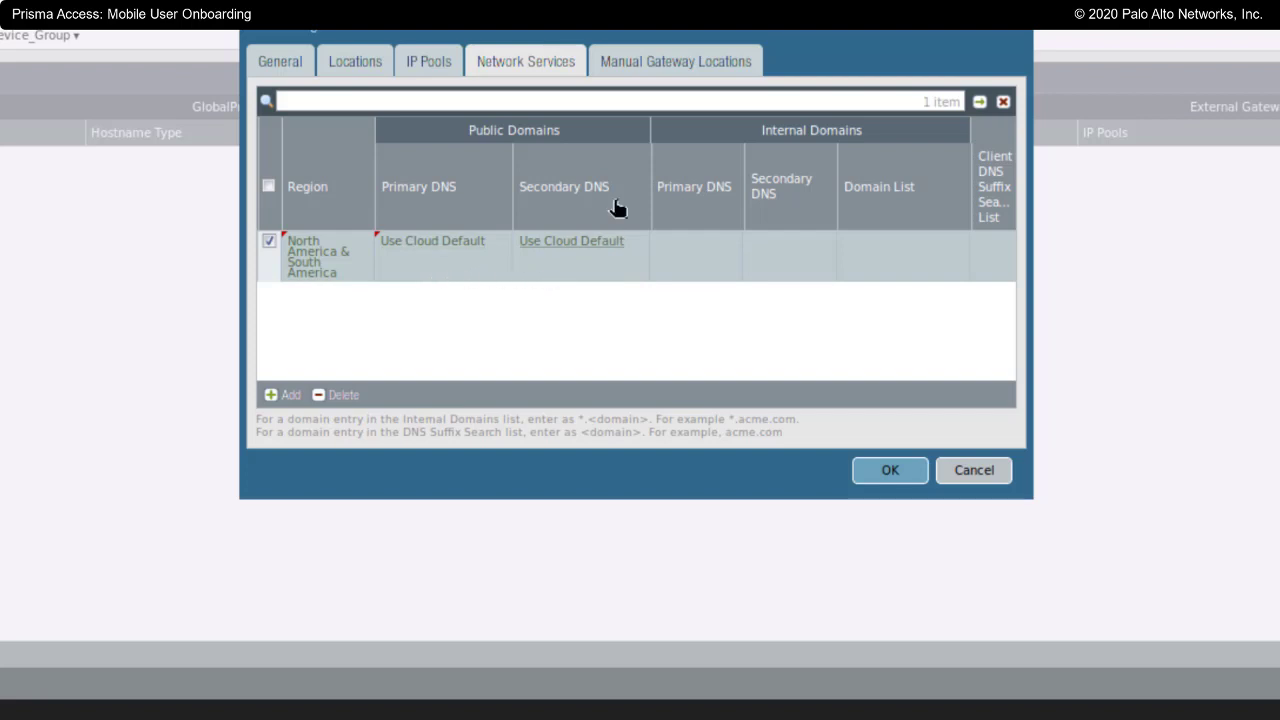
Allow US West as a manual gateway location and save the onboarding configuration, agreeing to proceed with IP pools only for the Americas
{"action": "left_click", "coordinate": [668, 64]}
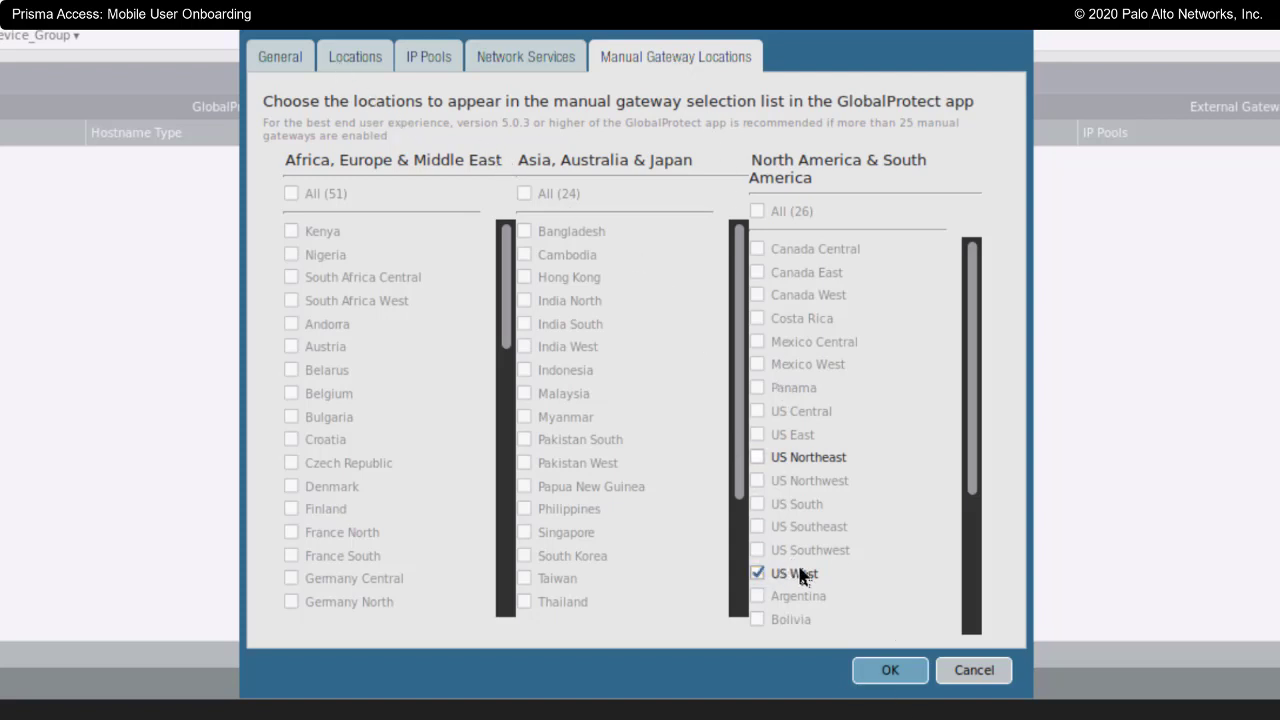
{"action": "mouse_move", "coordinate": [860, 617]}
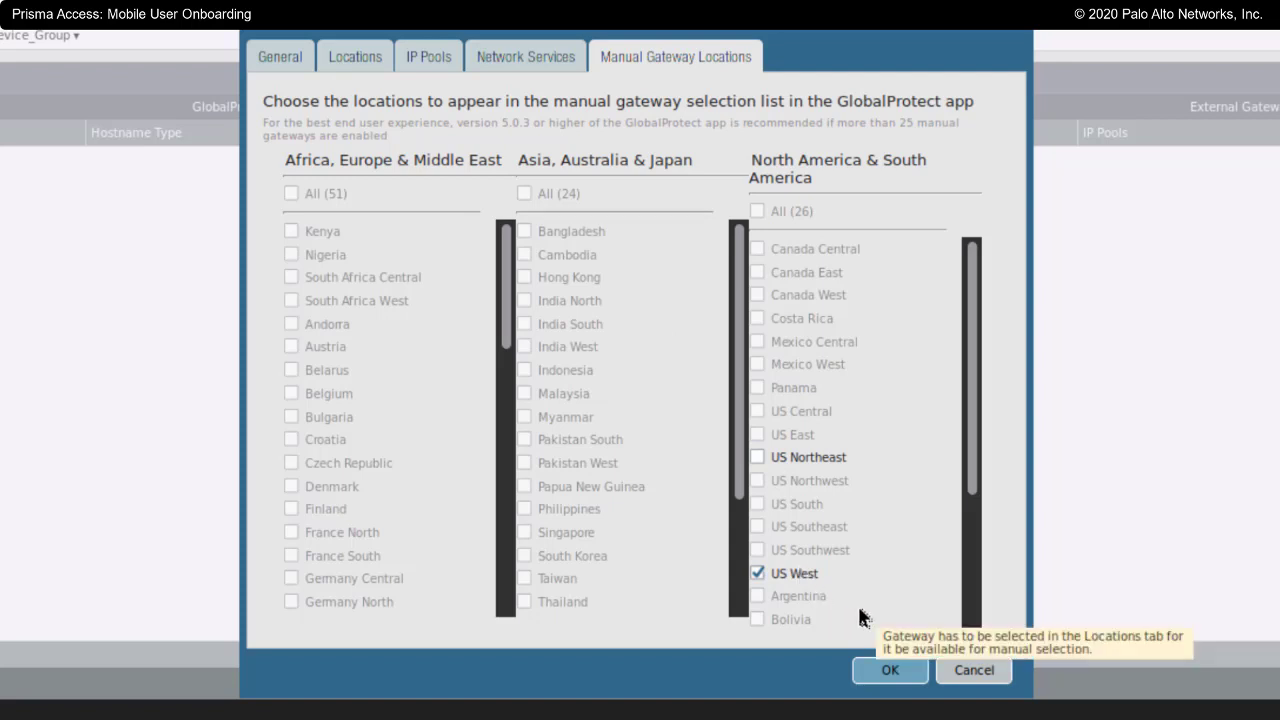
{"action": "left_click", "coordinate": [888, 679]}
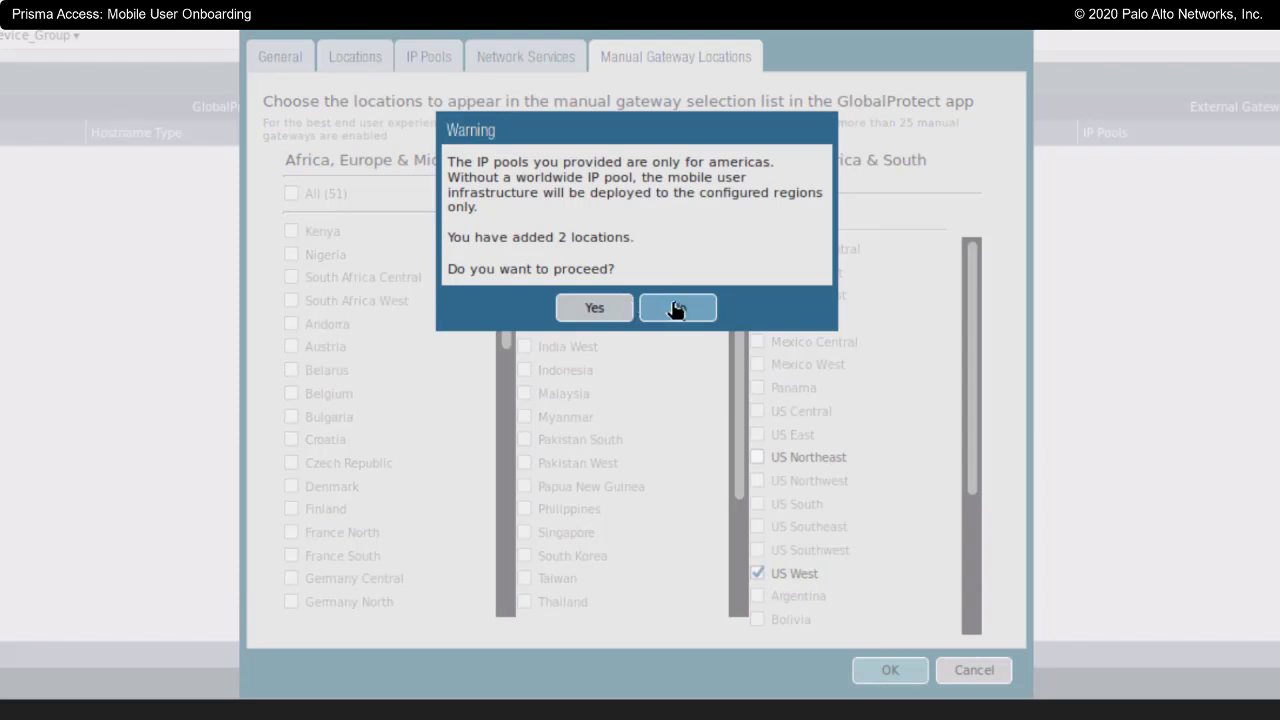
{"action": "left_click", "coordinate": [600, 307]}
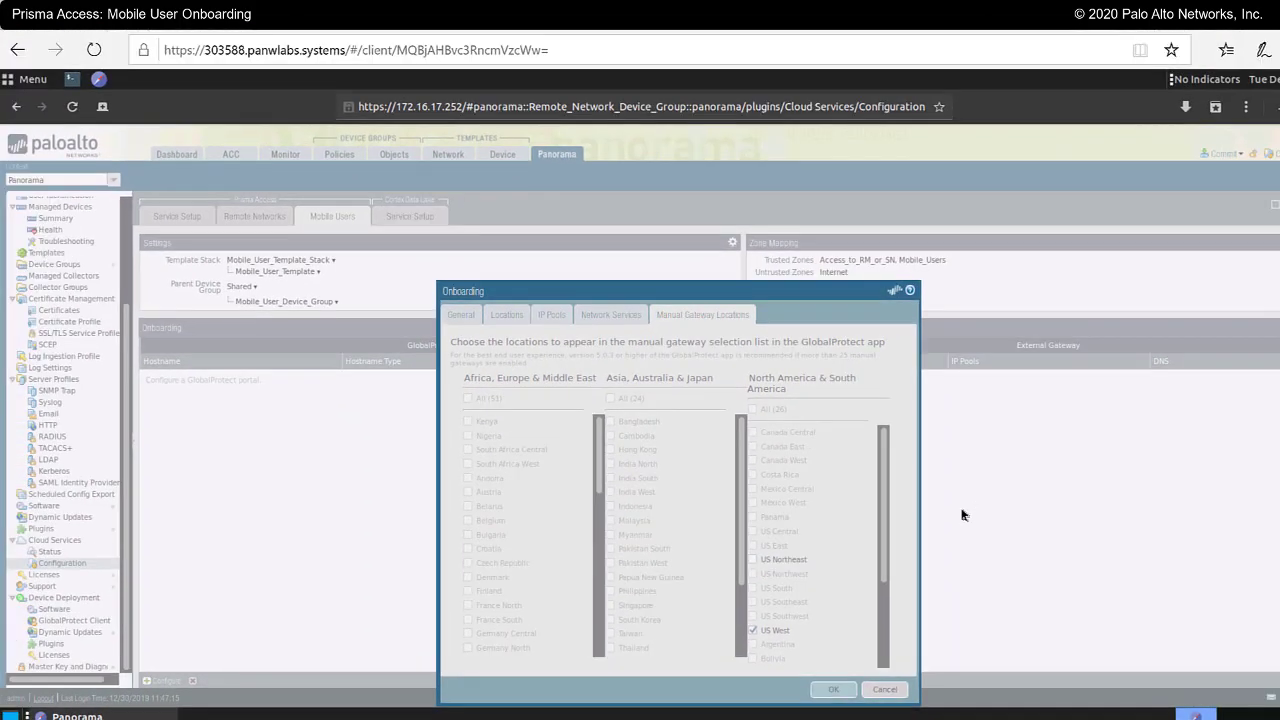
{"action": "key", "text": "Return"}
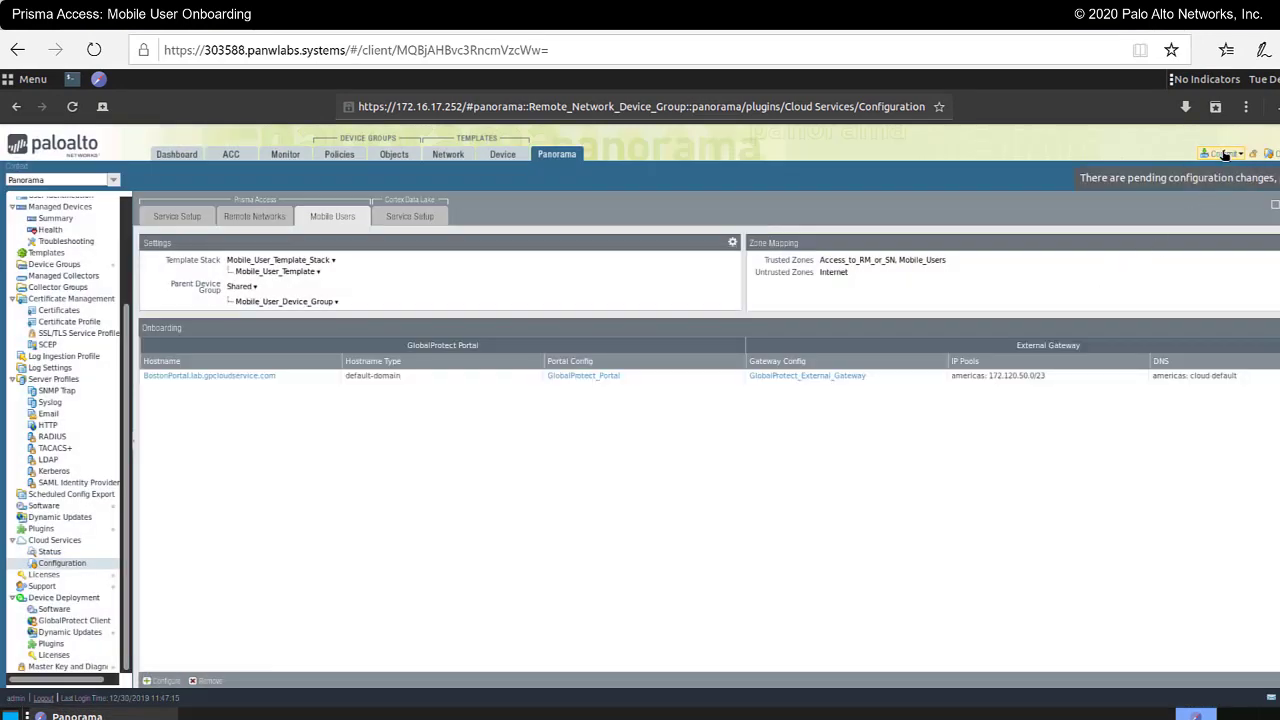
Start a Commit and Push of the pending mobile user configuration changes
{"action": "left_click", "coordinate": [1224, 154]}
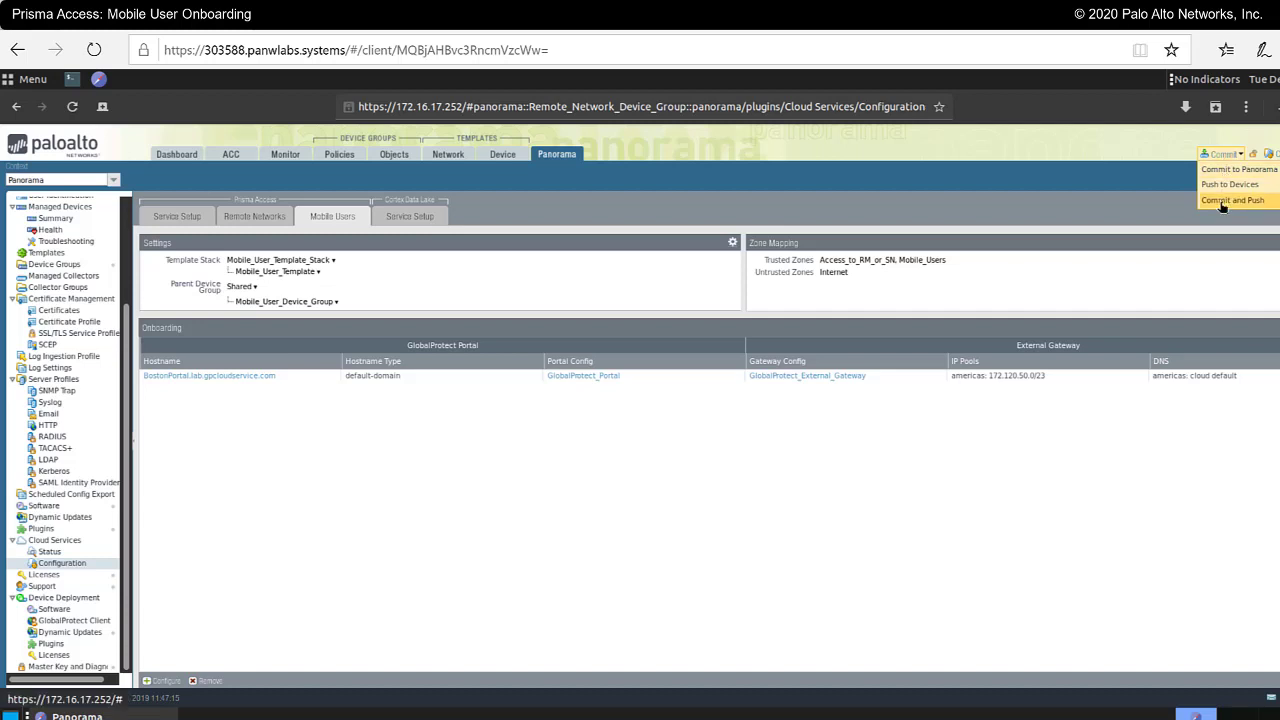